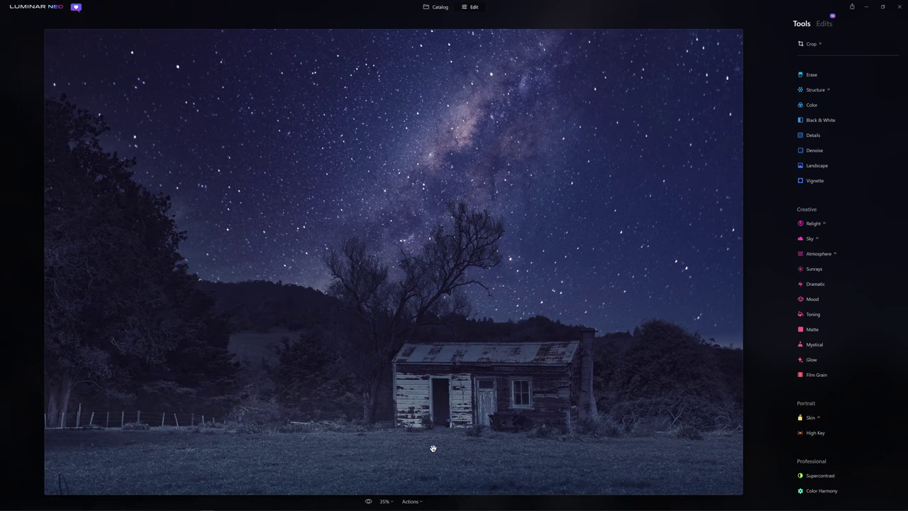
Compare the night-scene edit of the cabin photo with the original and discard all of its edits.
left_click(368, 501)
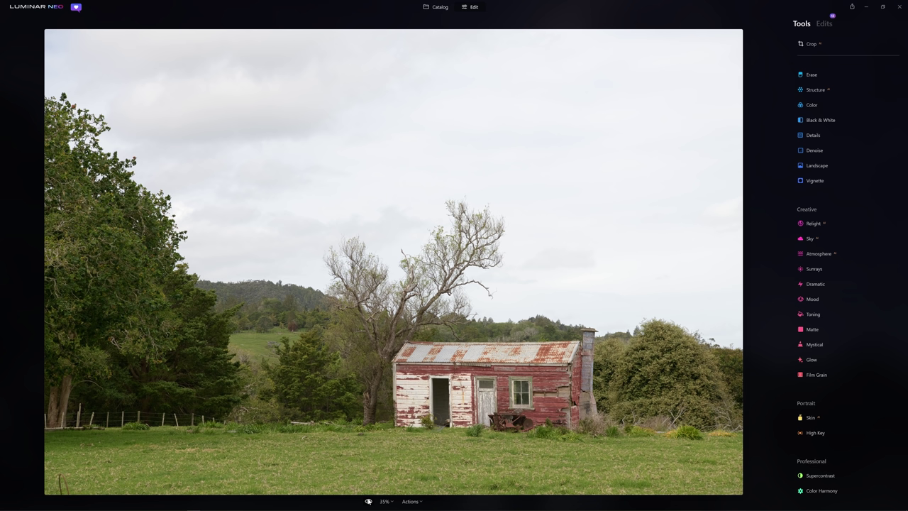
left_click(368, 501)
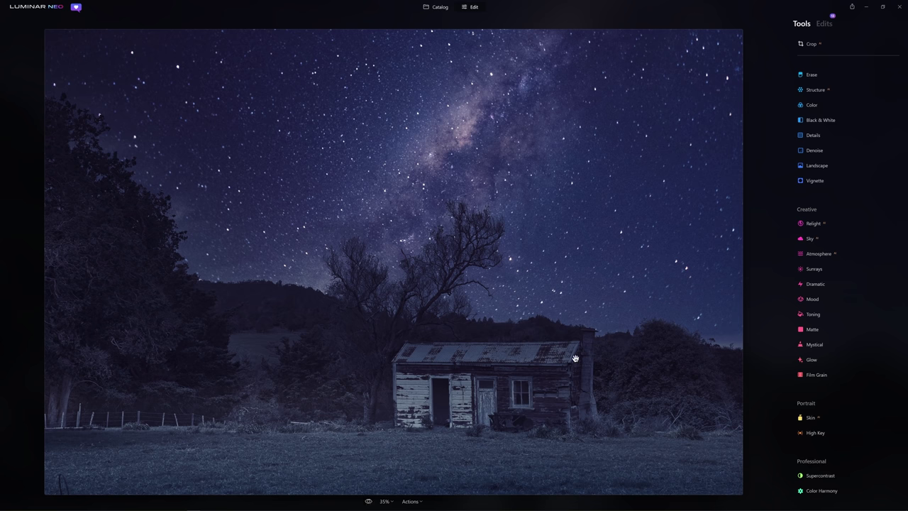
left_click(827, 25)
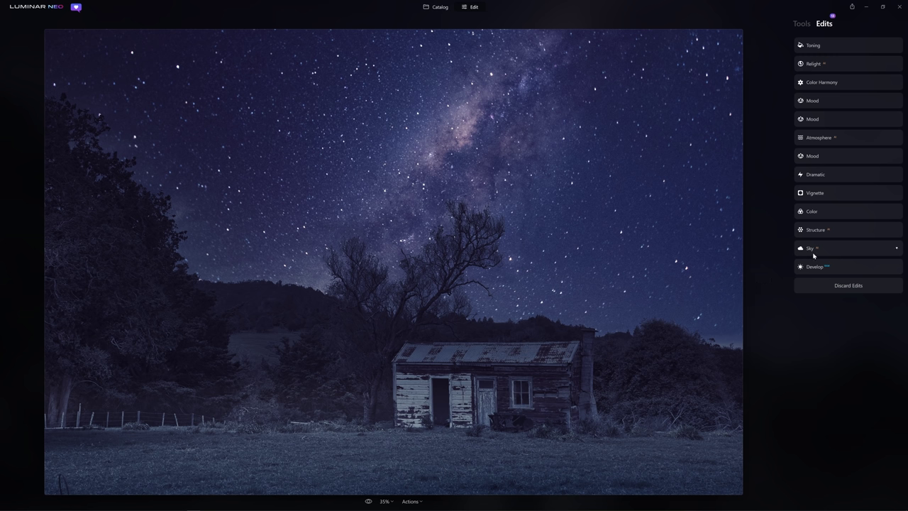
left_click(809, 287)
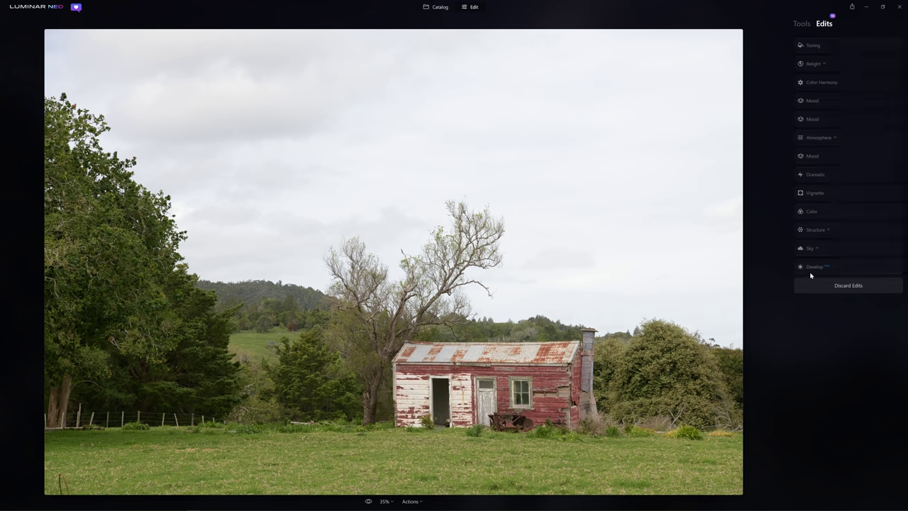
Set the camera profile in the Develop tool to Camera Neutral.
left_click(796, 23)
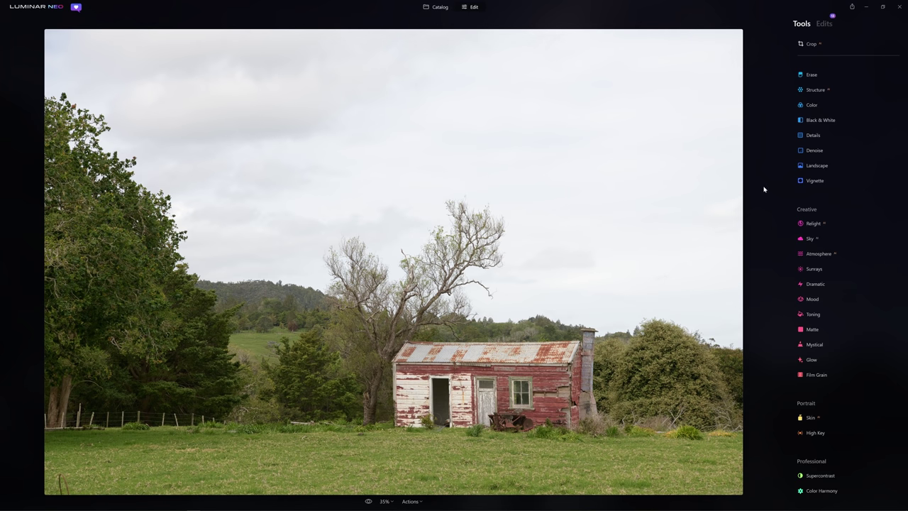
scroll(819, 188, "up", 1)
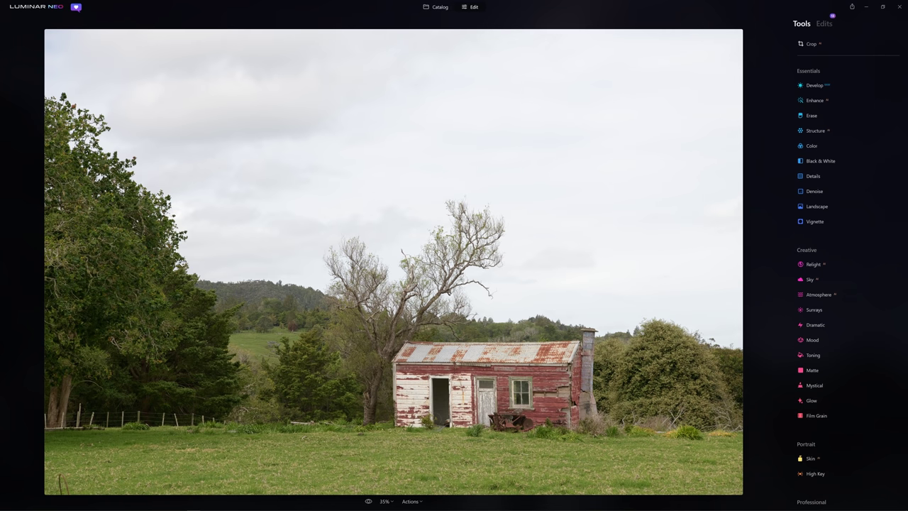
left_click(814, 86)
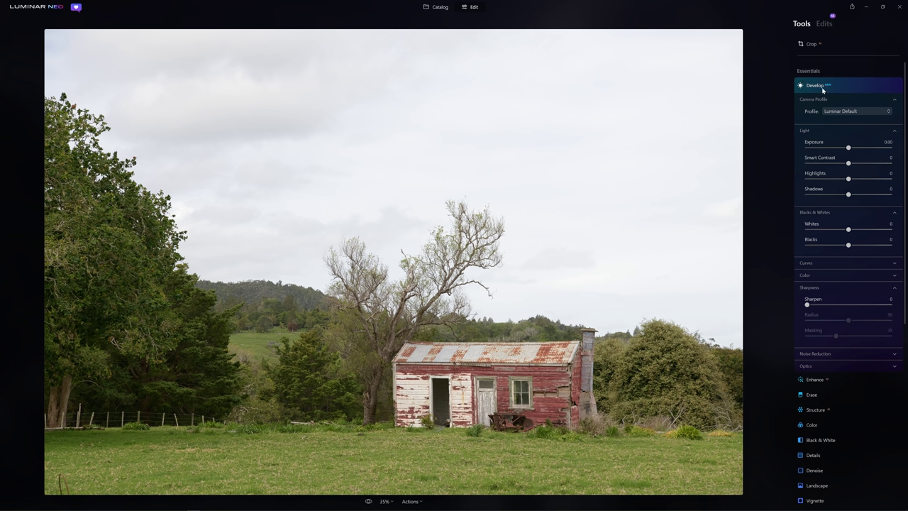
left_click(844, 112)
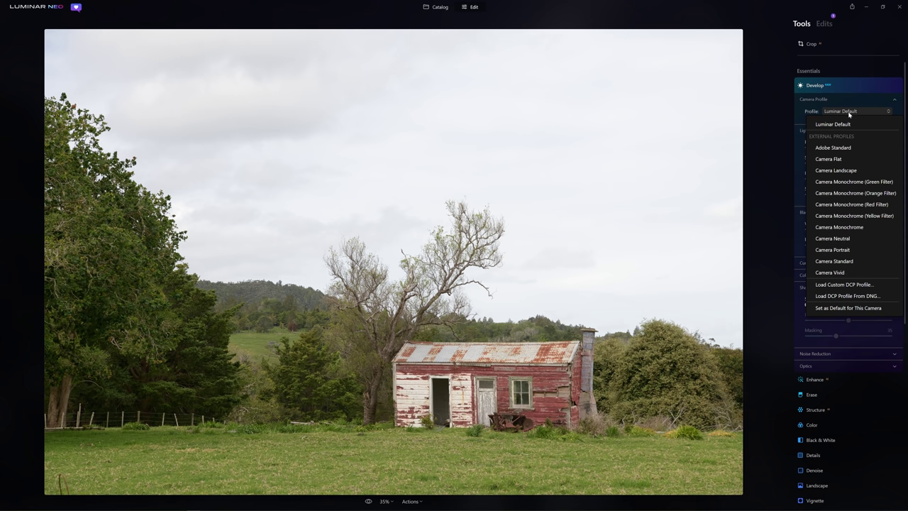
left_click(846, 245)
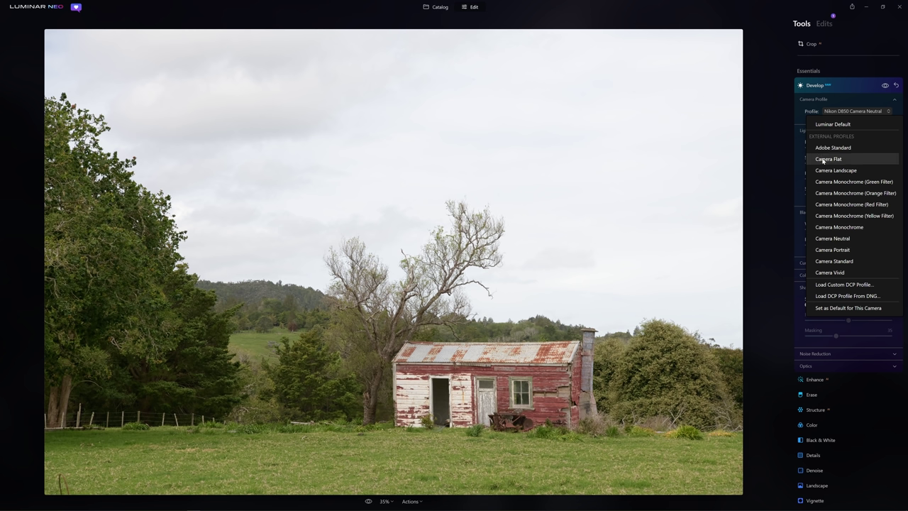
left_click(831, 239)
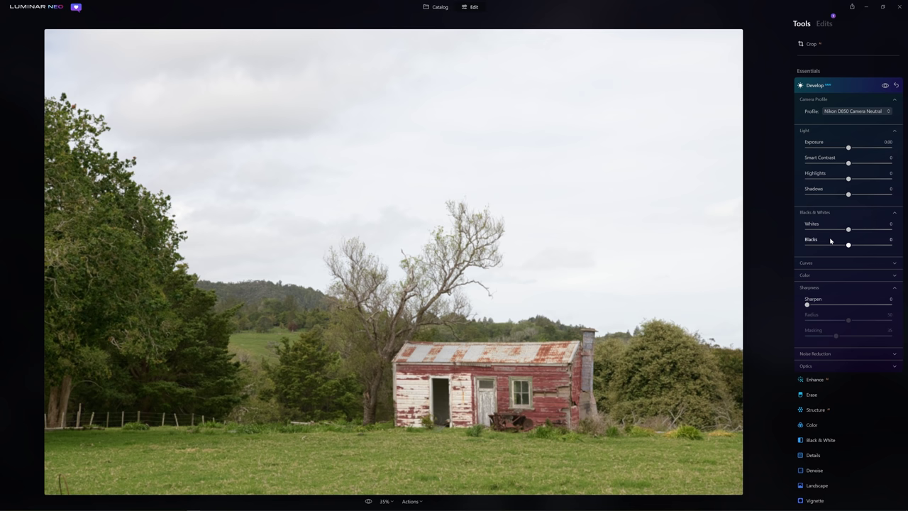
Preview the Camera Vivid profile and switch back to Camera Neutral.
left_click(858, 112)
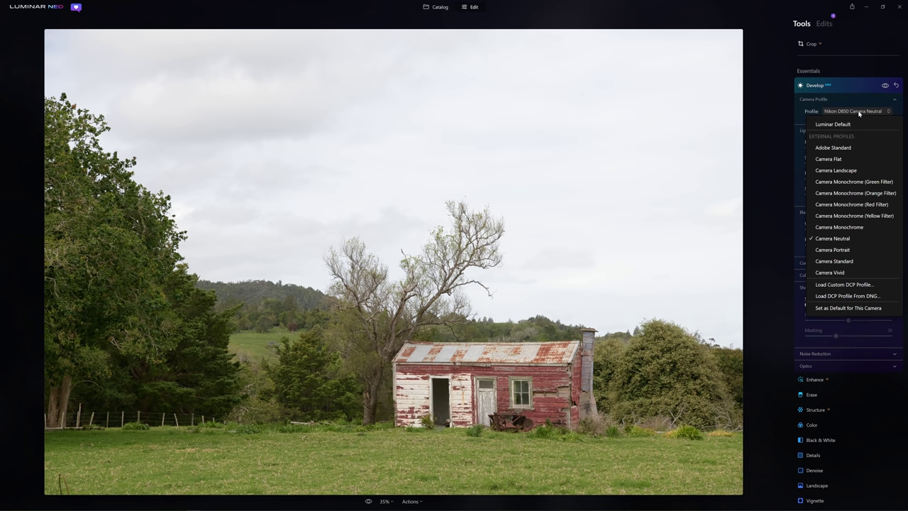
left_click(850, 274)
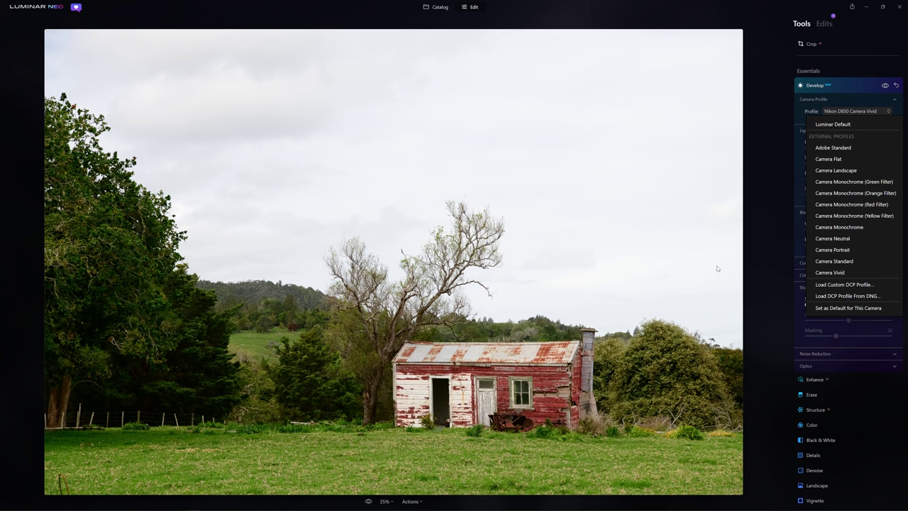
left_click(858, 239)
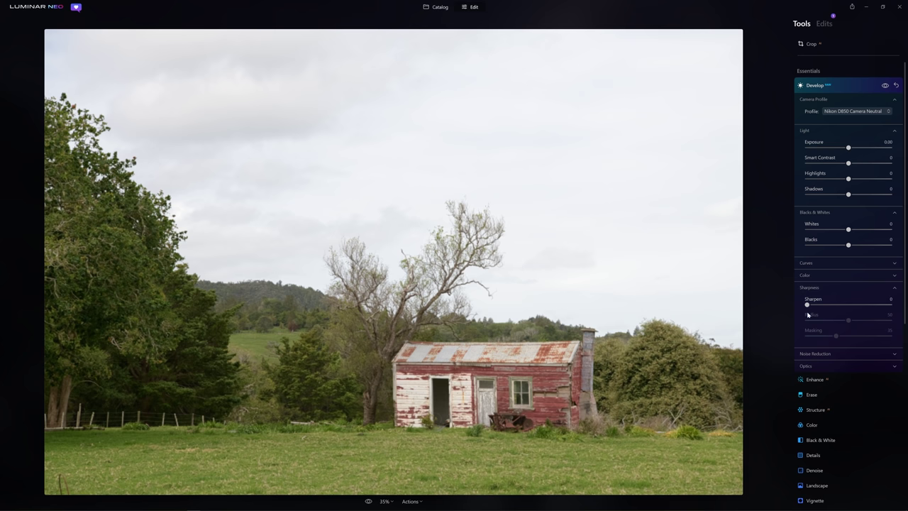
Set Exposure to -0.31, Smart Contrast to 25, Highlights to -13, Shadows to 15, Whites to -42 and Blacks to 9.
left_click_drag(850, 147, 844, 147)
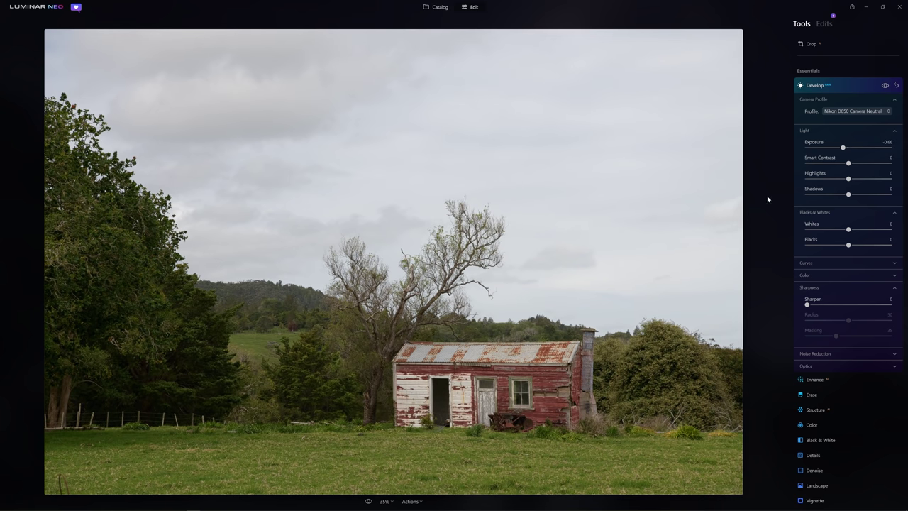
left_click_drag(843, 147, 845, 148)
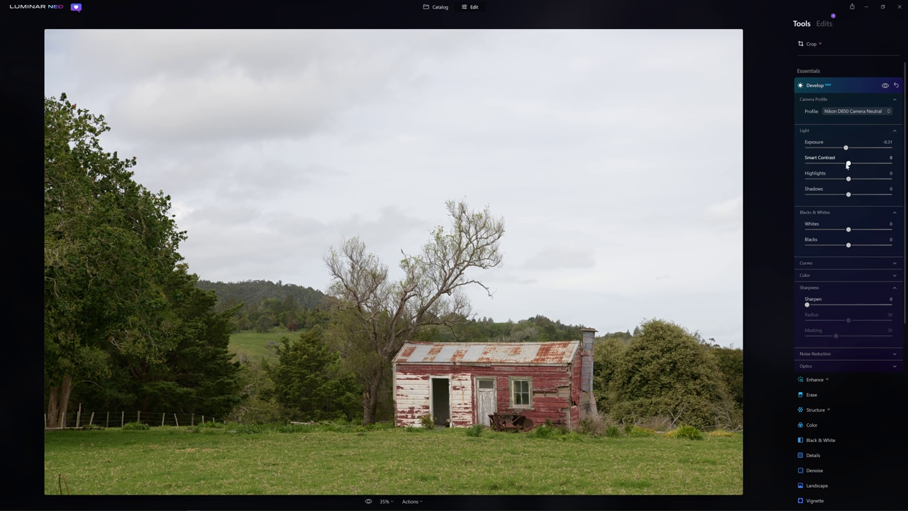
mouse_move(848, 164)
left_mouse_down()
mouse_move(870, 163)
mouse_move(843, 178)
left_mouse_up()
left_click_drag(848, 196, 831, 230)
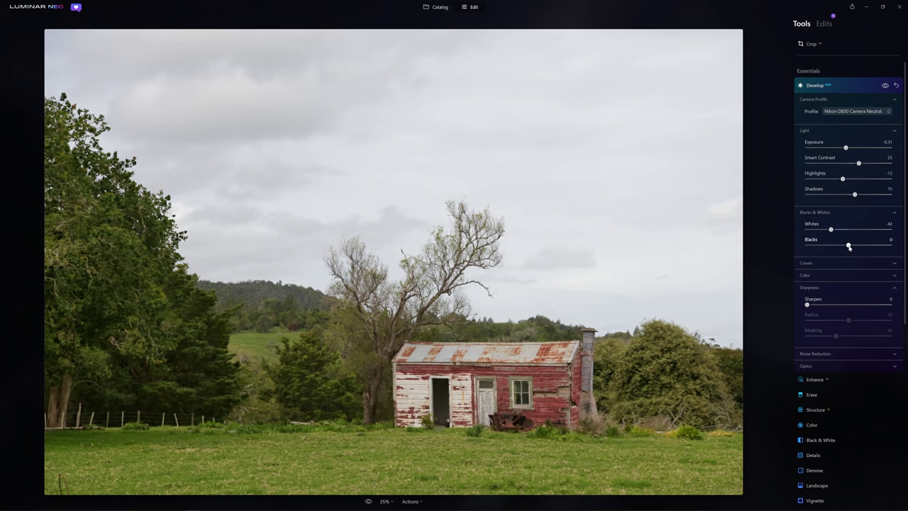
left_click_drag(849, 247, 852, 249)
Inspect the cabin at 100% and set the Develop tool's Sharpen amount to 56.
double_click(511, 363)
double_click(558, 302)
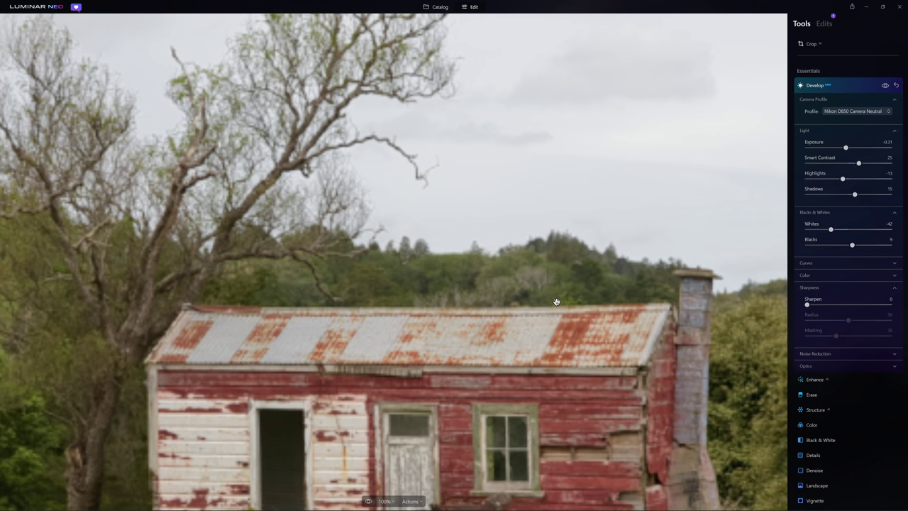
left_click(806, 303)
left_click_drag(806, 304, 865, 305)
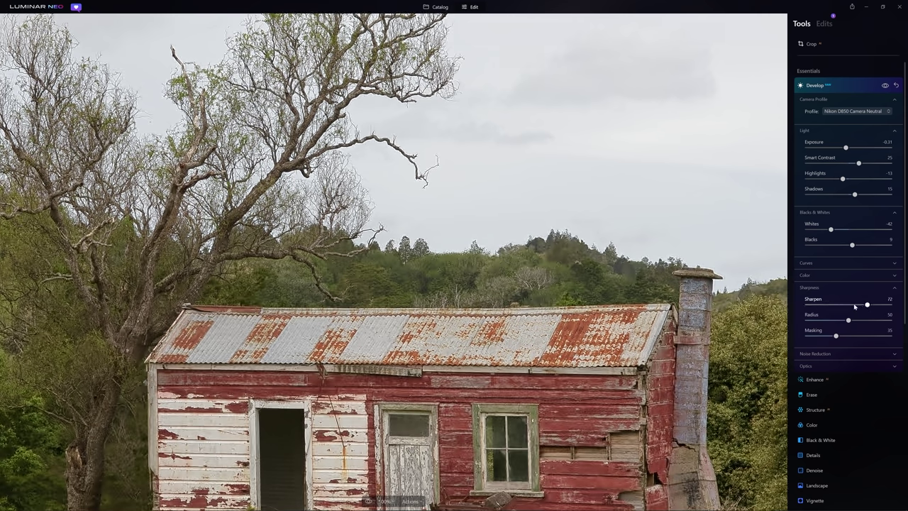
left_click_drag(855, 306, 851, 306)
Cool and mute the photo's color with Temperature 3217, Tint 8, Saturation -40 and Vibrance -23.
left_click(844, 263)
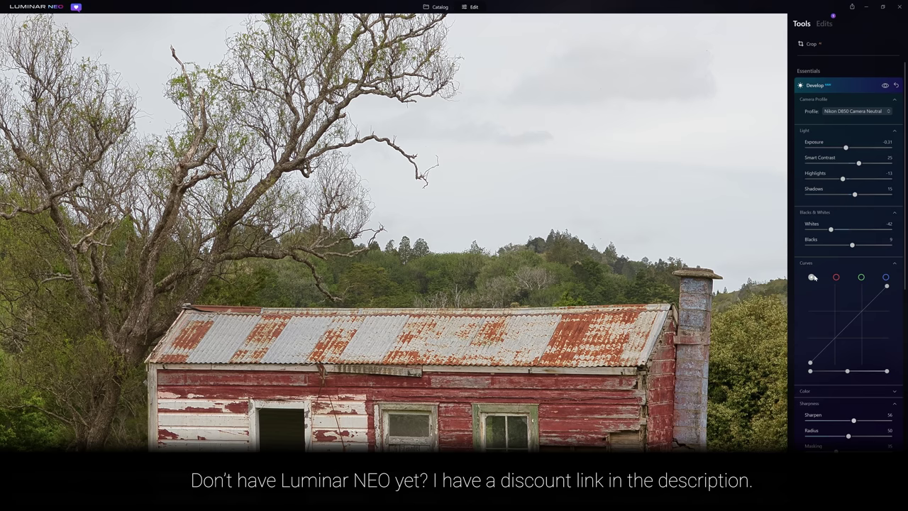
left_click(678, 295)
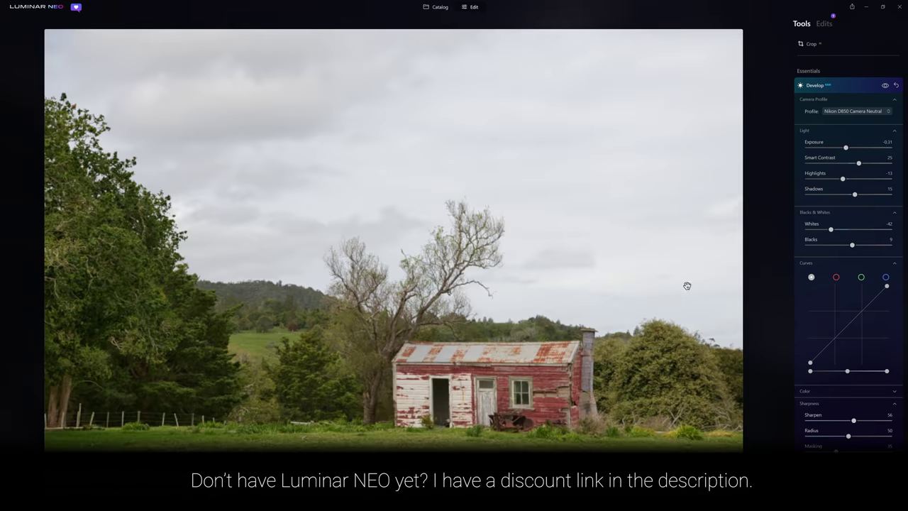
left_click(861, 394)
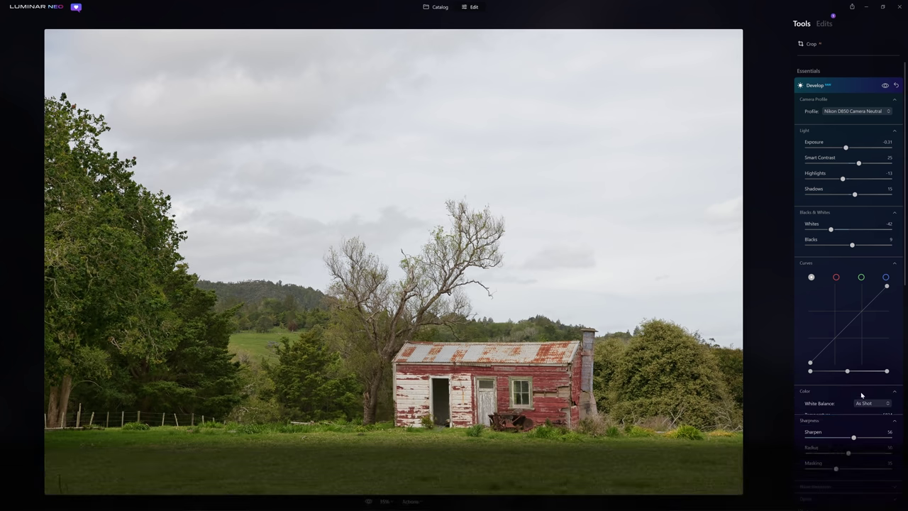
scroll(787, 385, "down", 5)
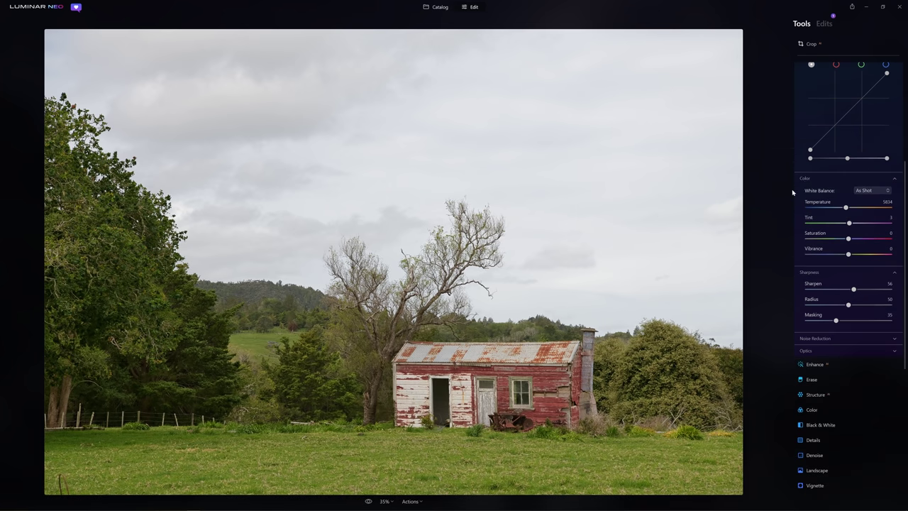
left_click_drag(845, 207, 851, 225)
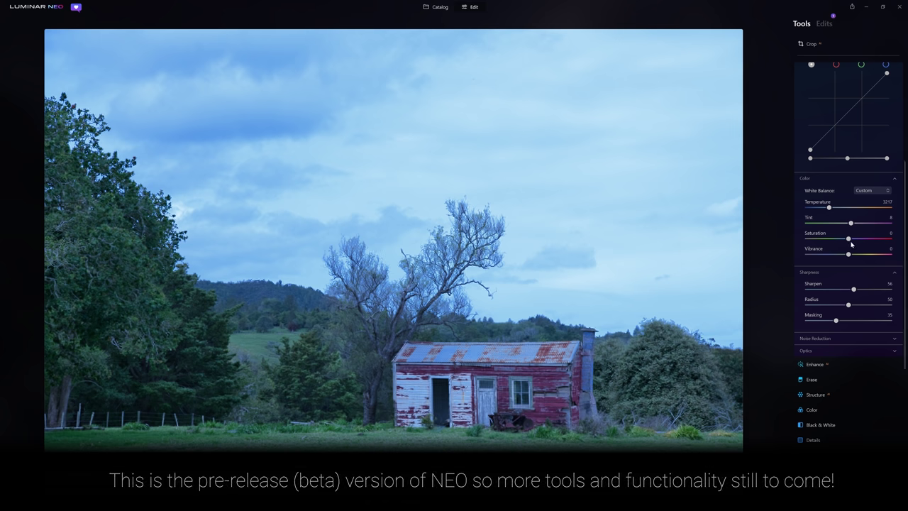
left_click_drag(849, 254, 832, 242)
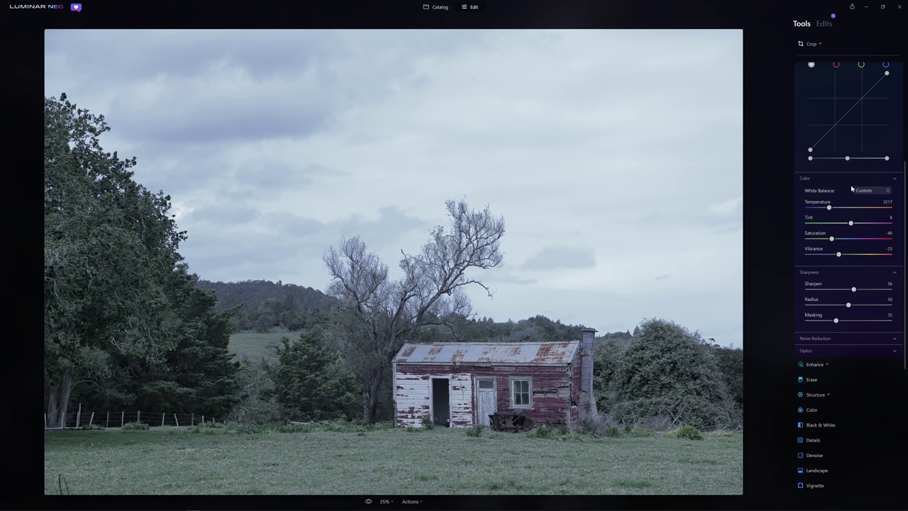
Darken the photo by bending the main RGB curve below the diagonal with points in the highlights, midtones and shadows.
scroll(821, 302, "up", 2)
scroll(821, 302, "up", 1)
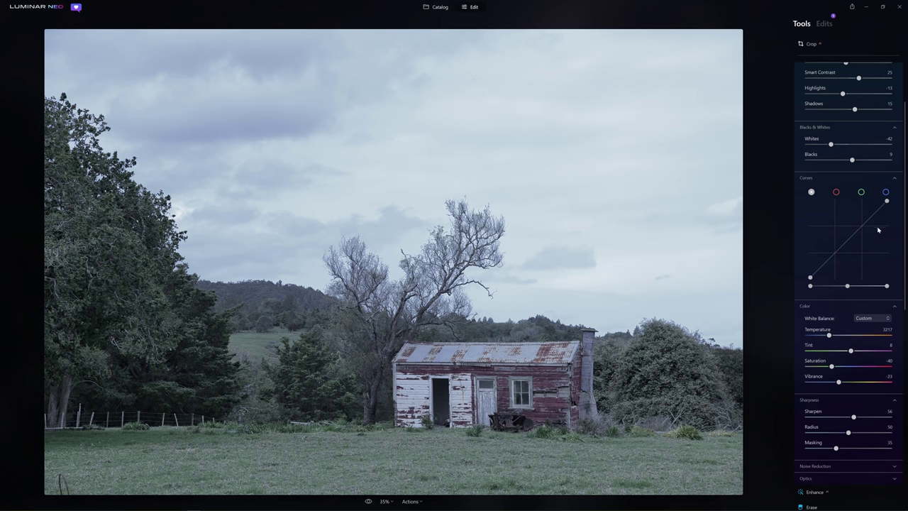
left_click(873, 215)
left_click_drag(873, 217, 875, 220)
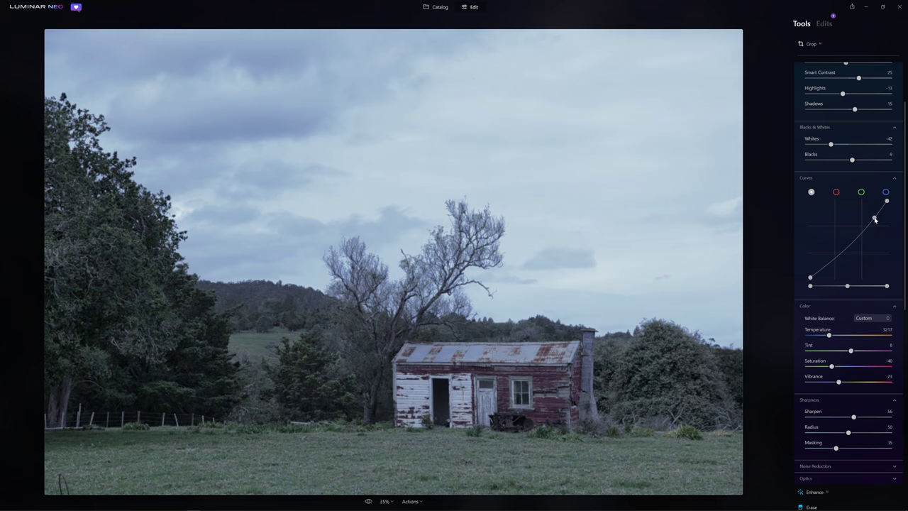
left_click_drag(836, 253, 838, 264)
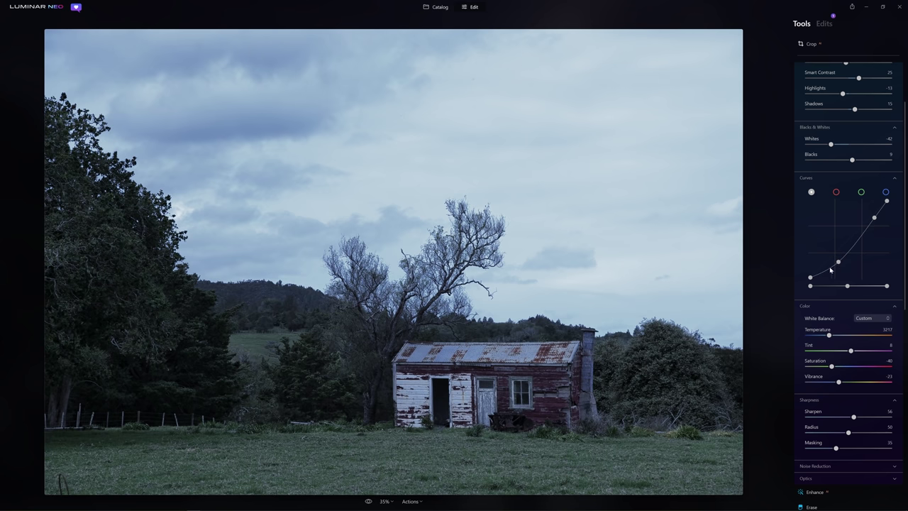
left_click(820, 271)
left_click_drag(837, 262, 847, 250)
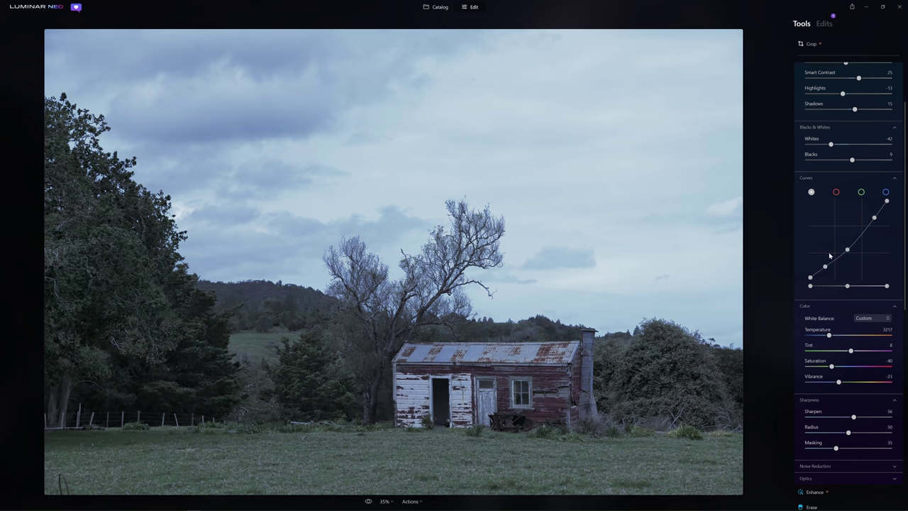
Compare the developed photo with the original.
left_click(368, 500)
left_click(368, 502)
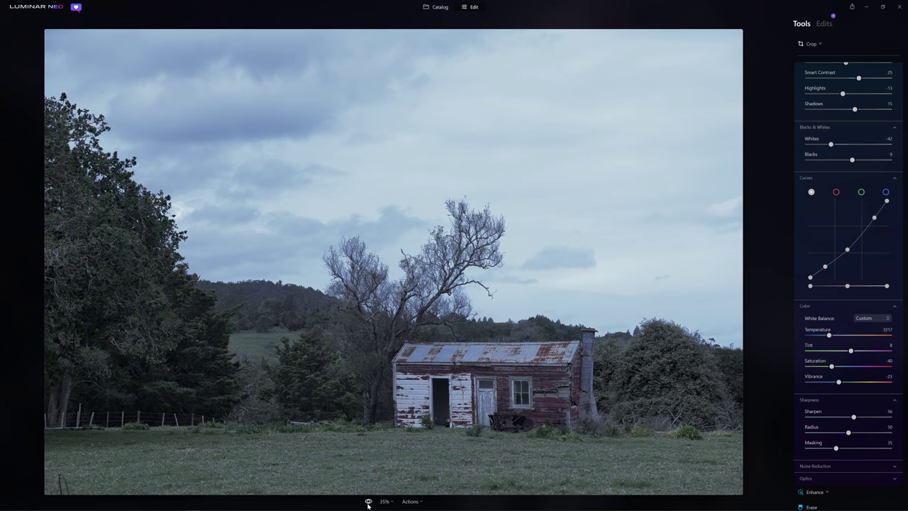
left_click(368, 502)
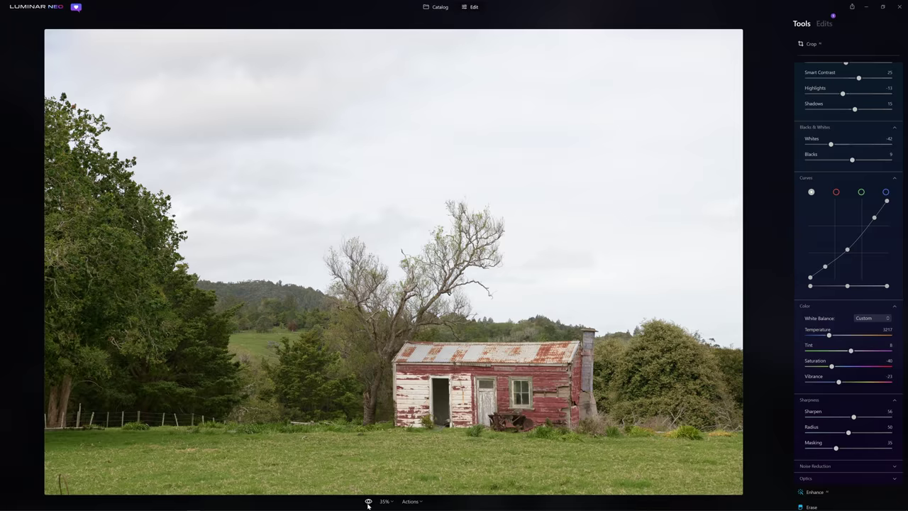
left_click(367, 502)
Replace the cloudy sky with the Galaxy 2 sky using the Sky tool.
scroll(841, 182, "up", 2)
scroll(841, 184, "down", 8)
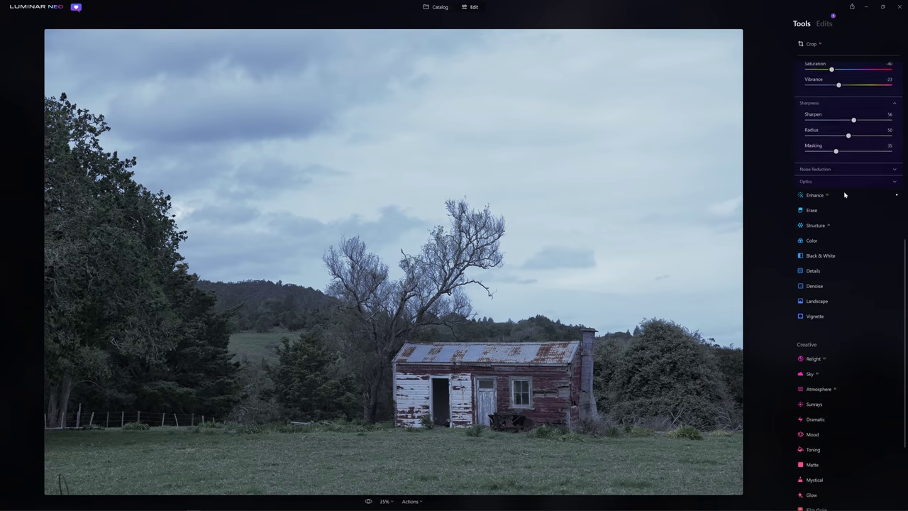
left_click(817, 360)
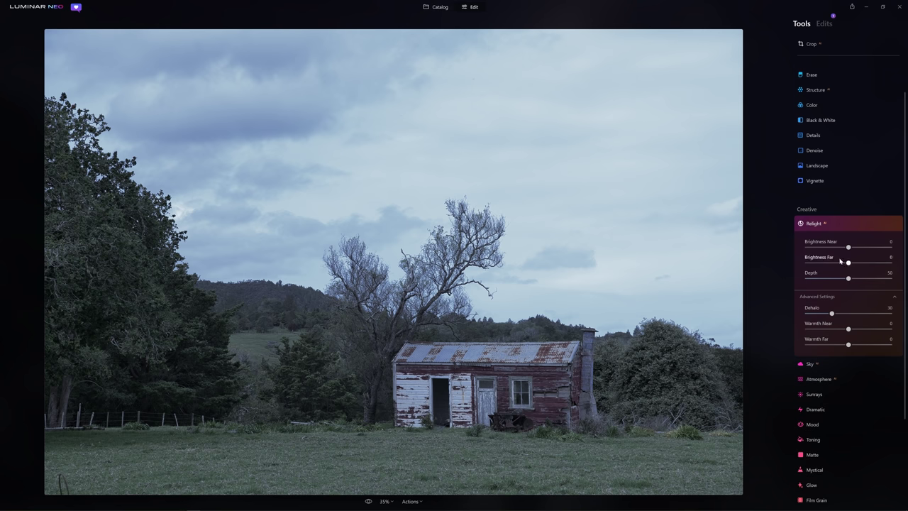
left_click(843, 363)
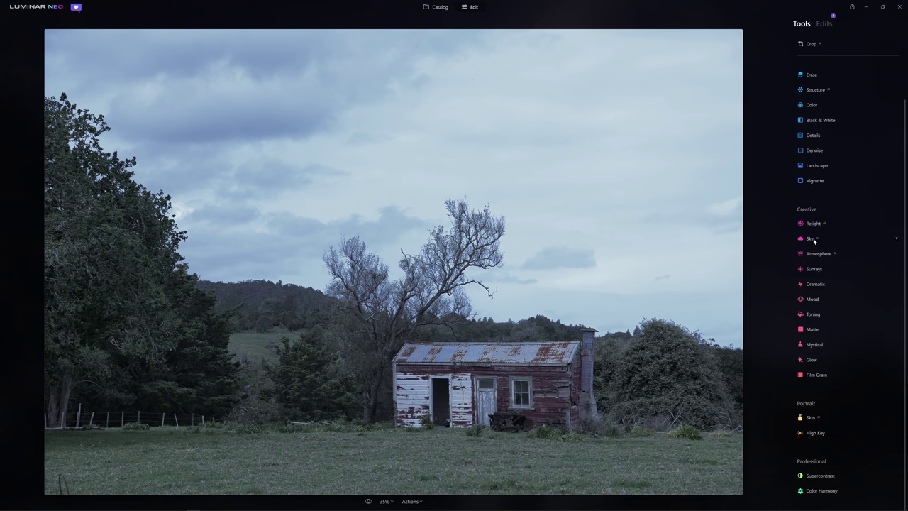
left_click(845, 265)
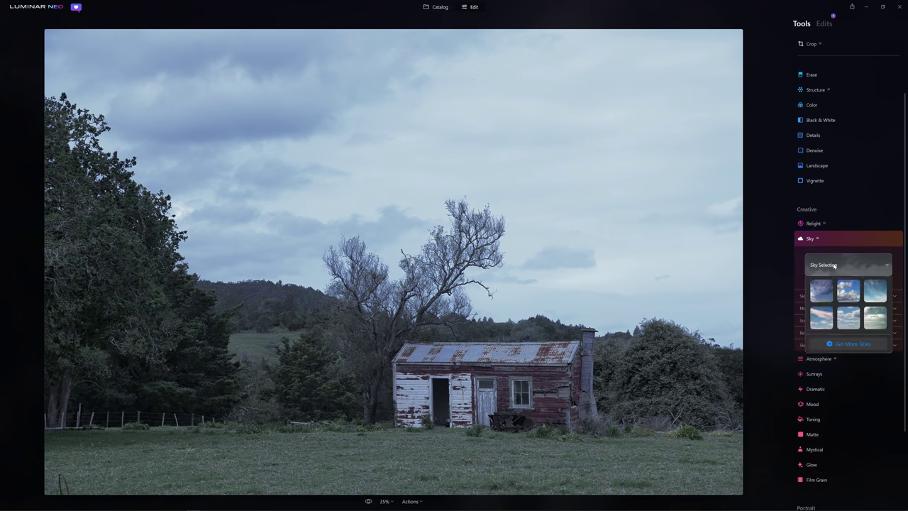
scroll(851, 354, "down", 5)
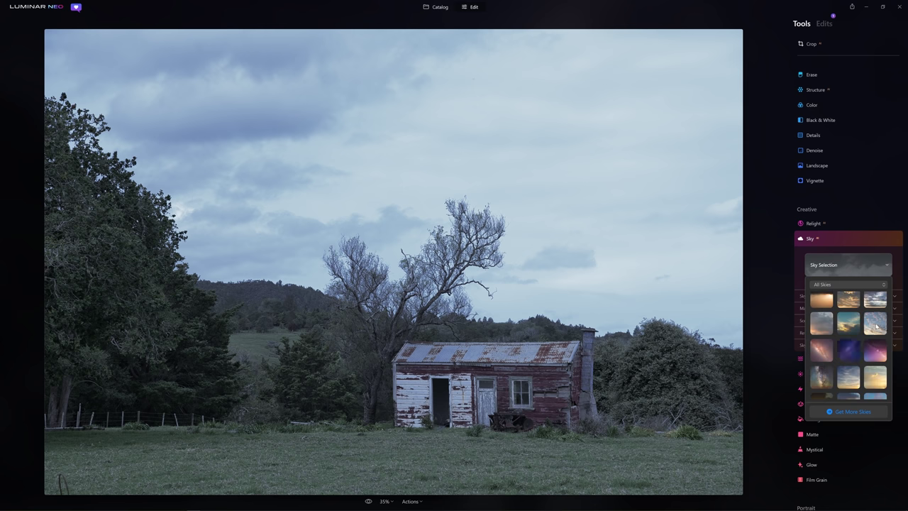
left_click(848, 355)
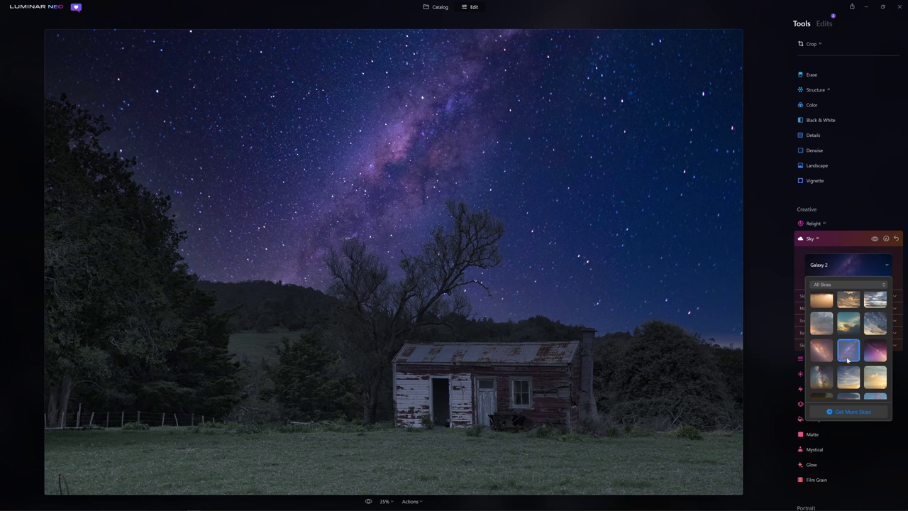
Try the Galaxy 1 and Starry Night 1 skies, and return to Galaxy 2.
left_click(821, 351)
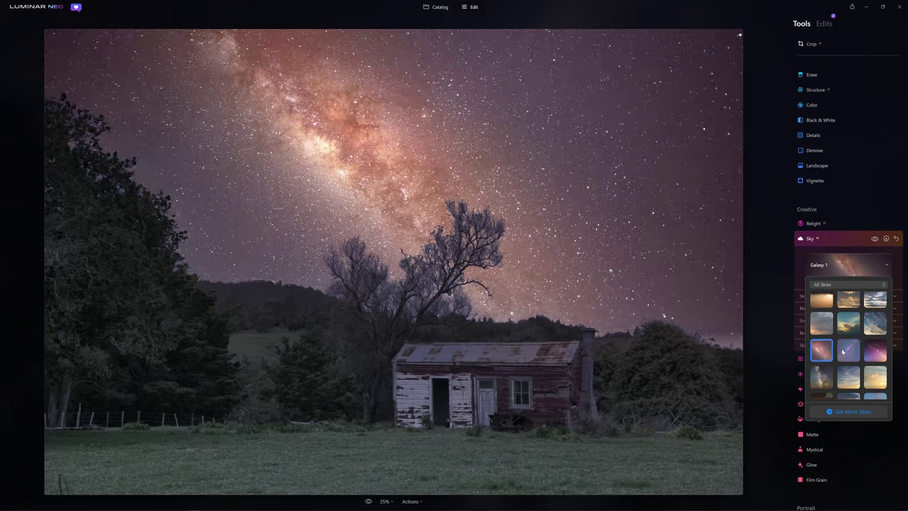
left_click(875, 351)
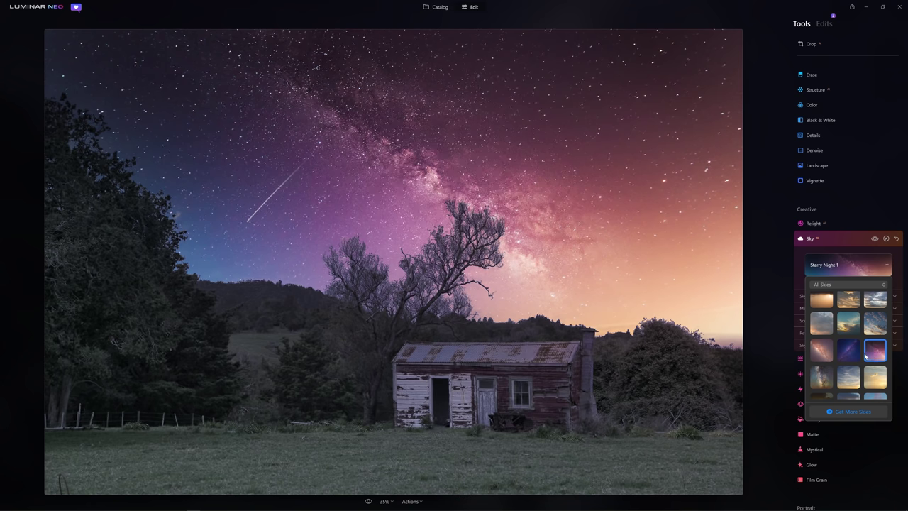
left_click(850, 359)
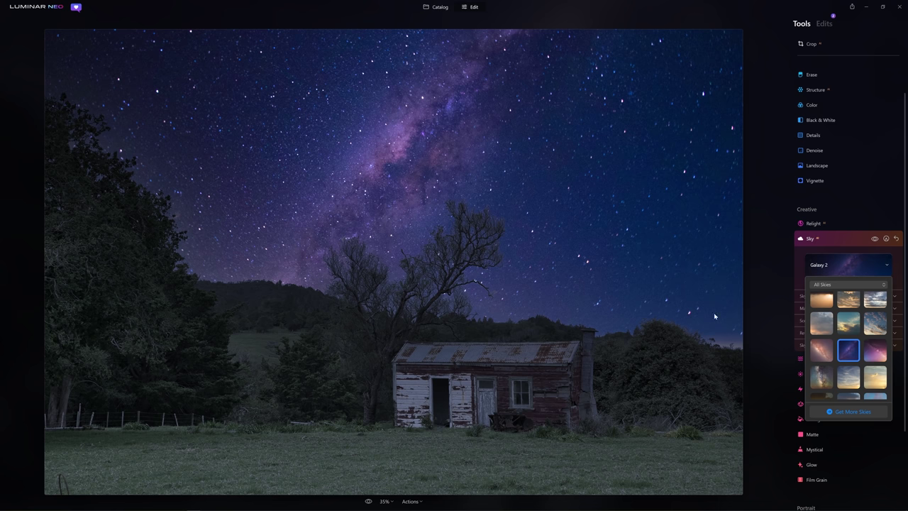
left_click(833, 268)
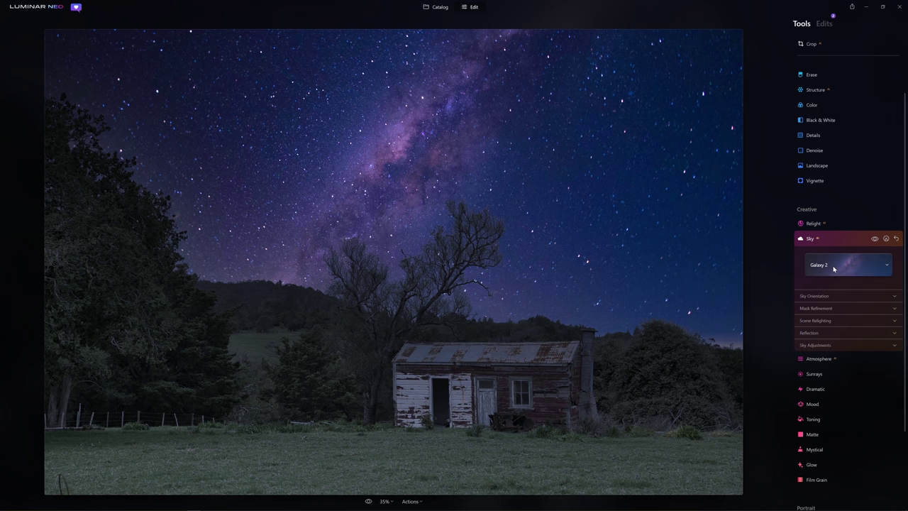
Refine the sky mask with Global 100 and Fix Details 76, and inspect the tree and cabin edges at 100%.
double_click(472, 235)
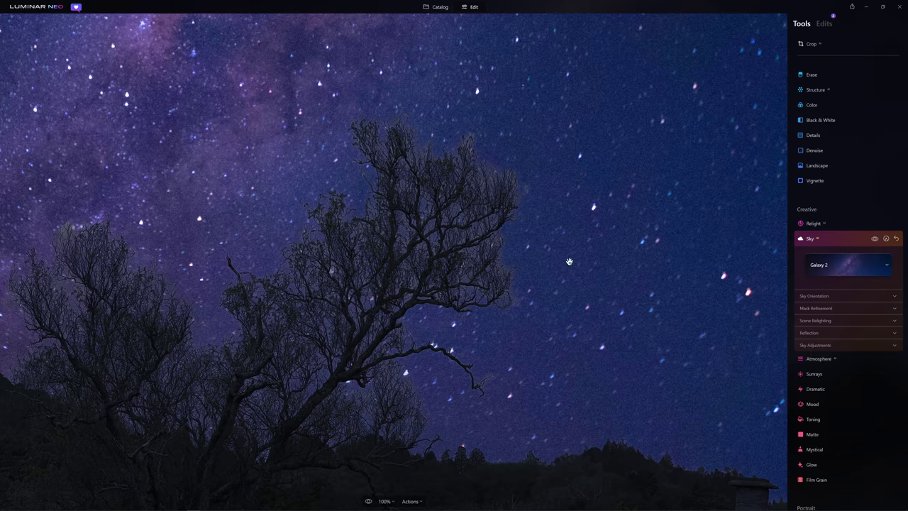
left_click(860, 308)
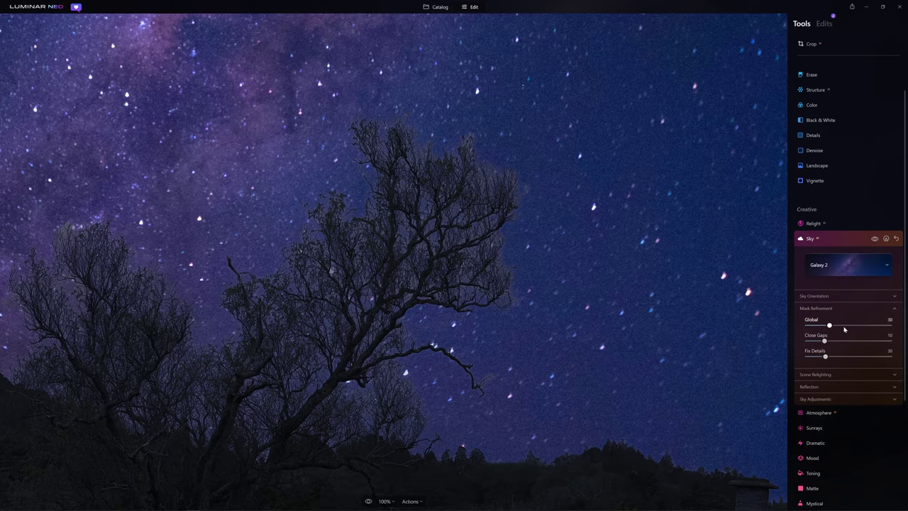
left_click_drag(827, 324, 893, 332)
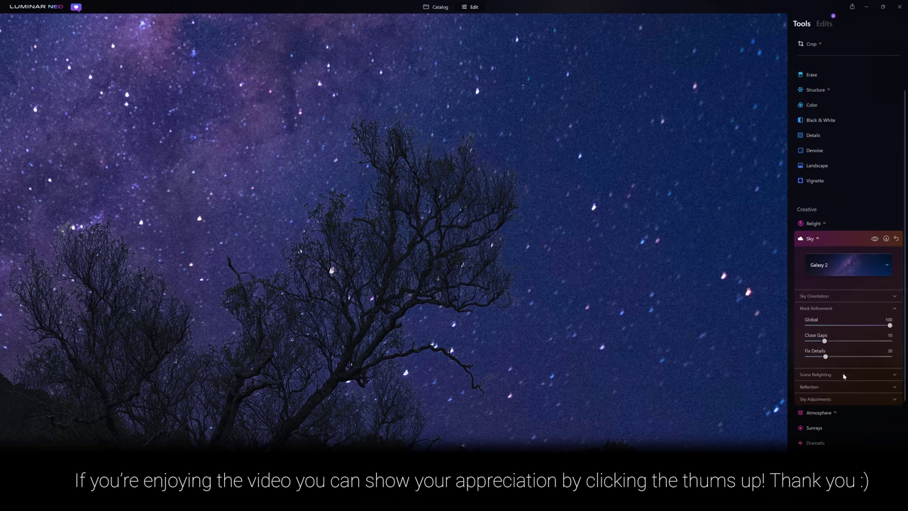
left_click_drag(825, 356, 867, 356)
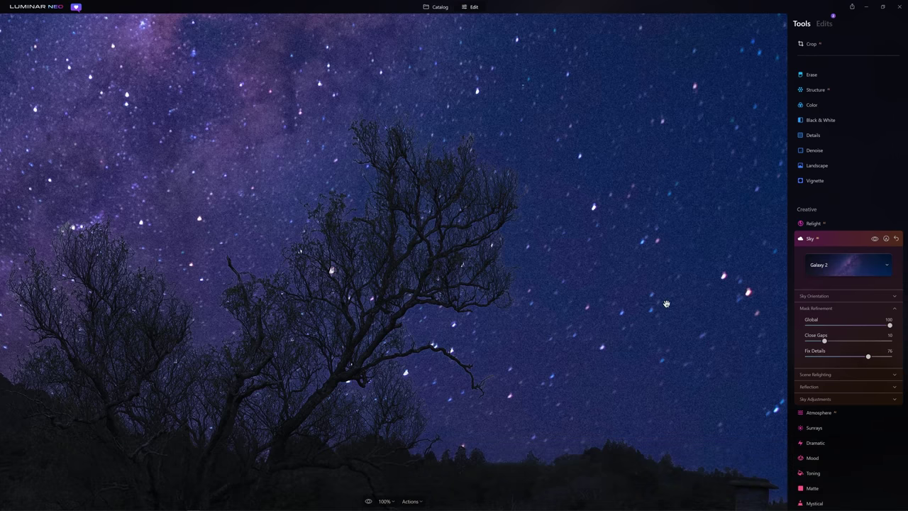
double_click(699, 295)
double_click(588, 296)
left_click_drag(587, 297, 498, 224)
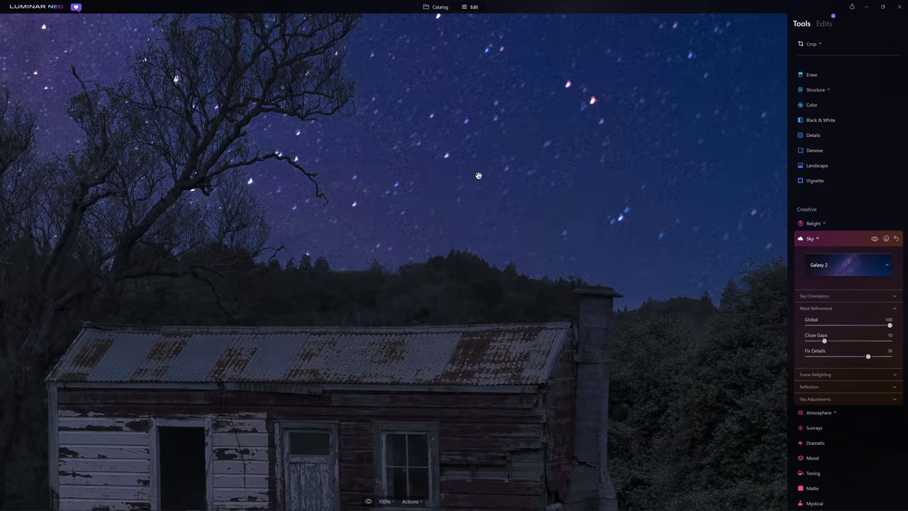
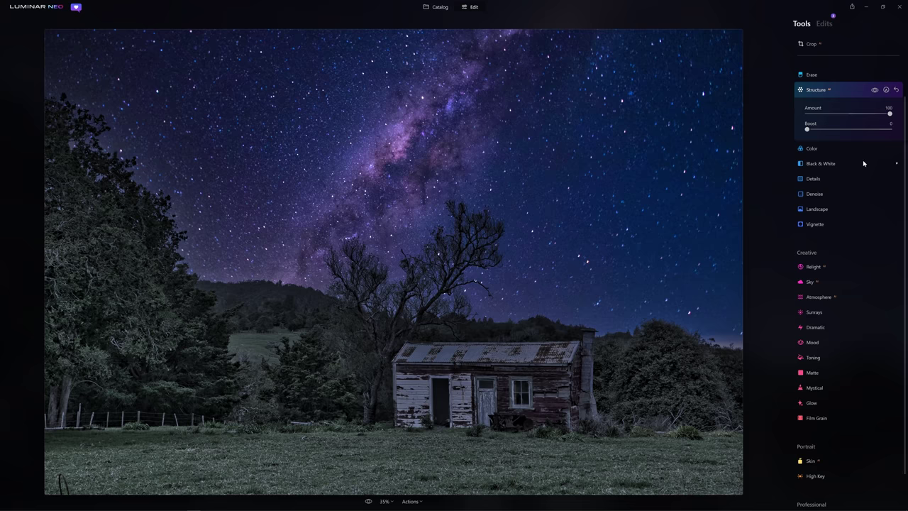
Paint a Structure mask over the cabin and surrounding trees with brush Size 244, Softness 100 and Strength 26.
left_click(885, 90)
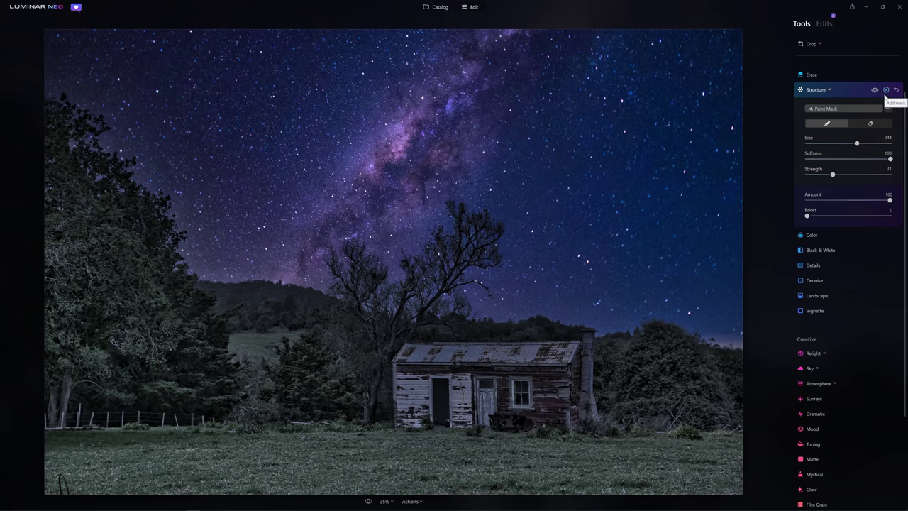
left_click_drag(832, 176, 837, 178)
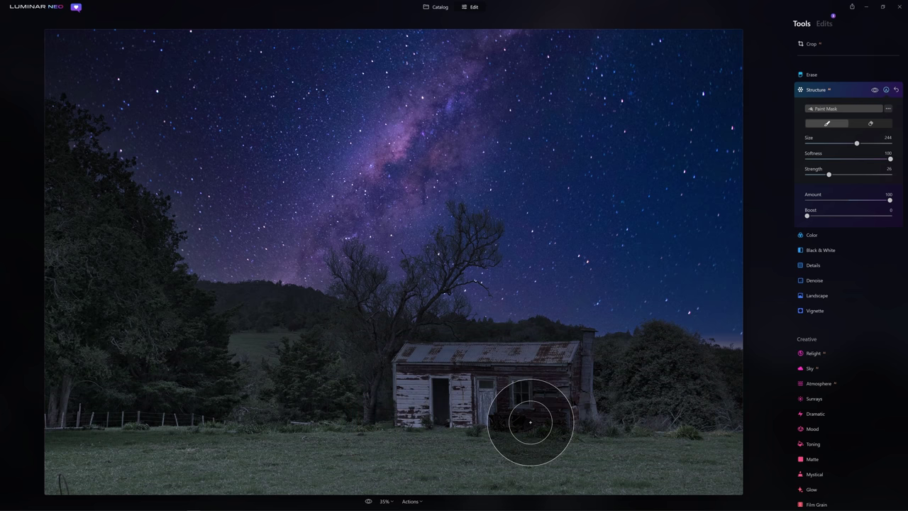
mouse_move(162, 264)
left_mouse_down()
mouse_move(125, 274)
mouse_move(151, 339)
mouse_move(92, 236)
mouse_move(74, 365)
mouse_move(111, 324)
mouse_move(141, 323)
mouse_move(167, 358)
left_mouse_up()
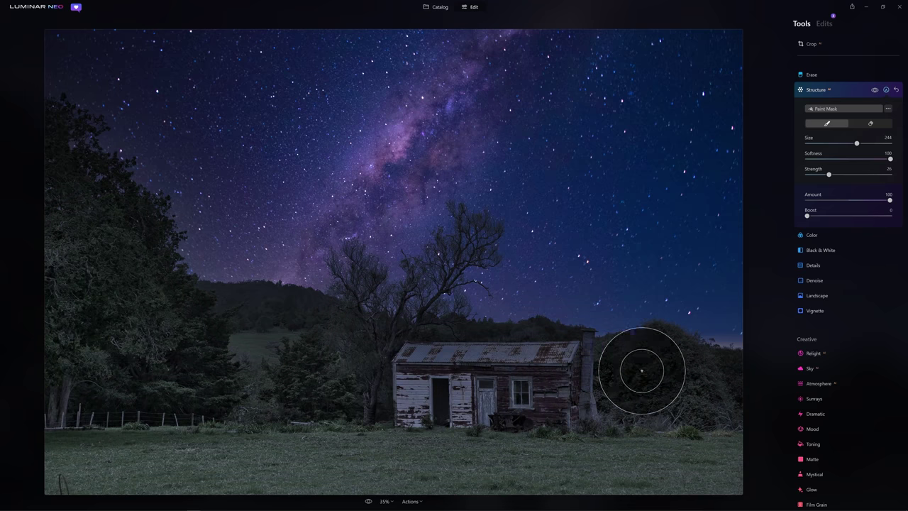
Compare the photo with and without the masked Structure effect.
left_click(874, 90)
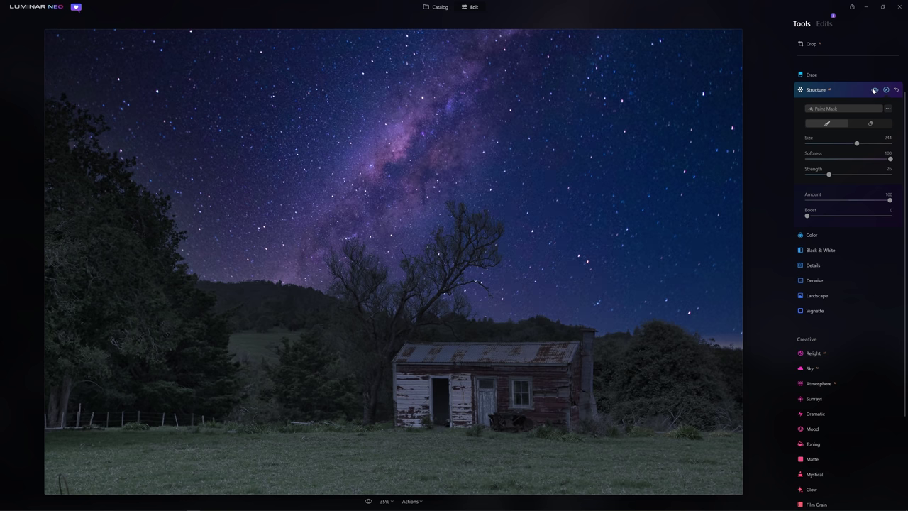
left_click(874, 90)
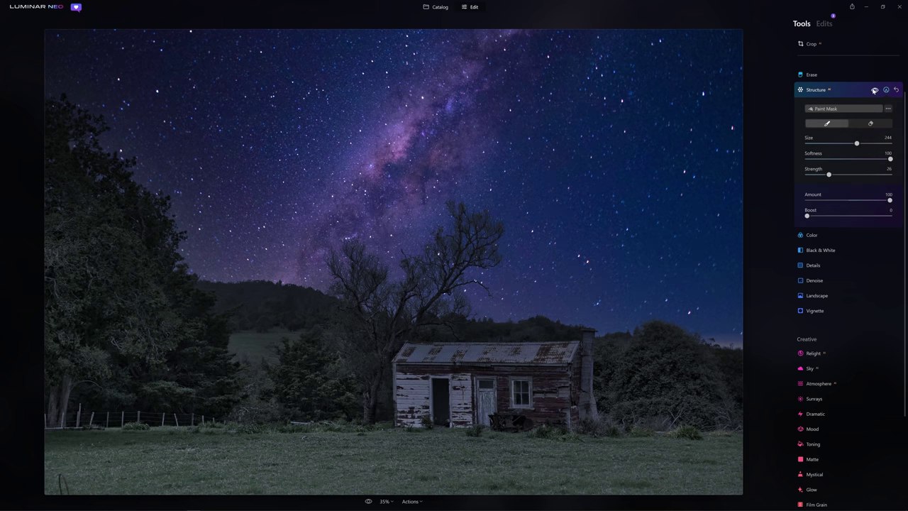
left_click(875, 90)
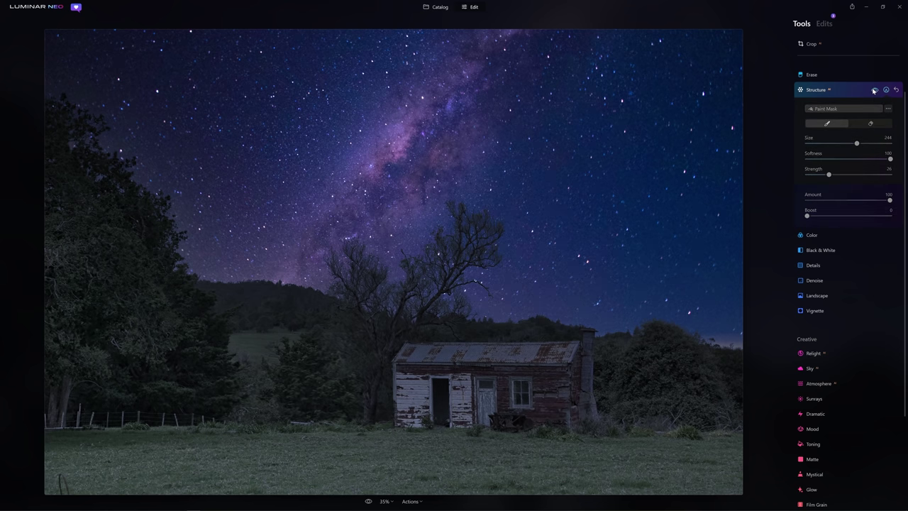
left_click(874, 90)
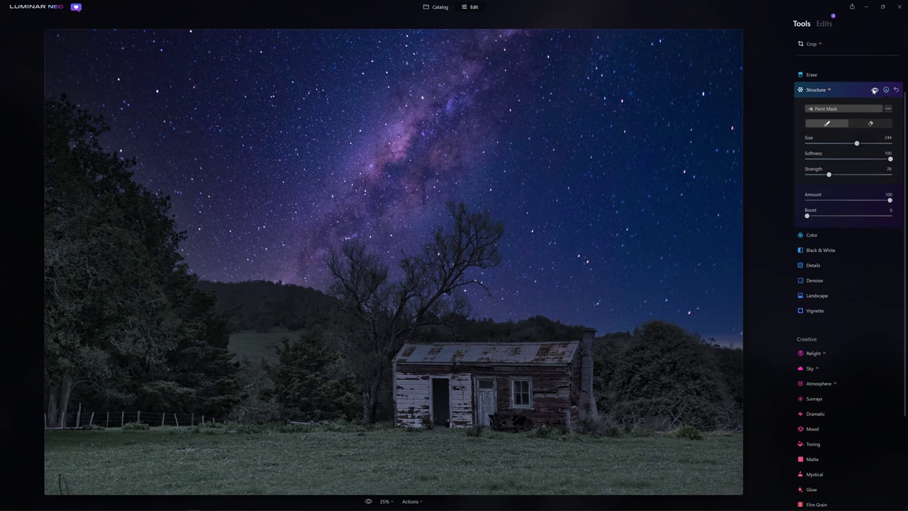
Erase some of the Structure mask from the foreground grass along the photo's lower edge.
left_click(874, 125)
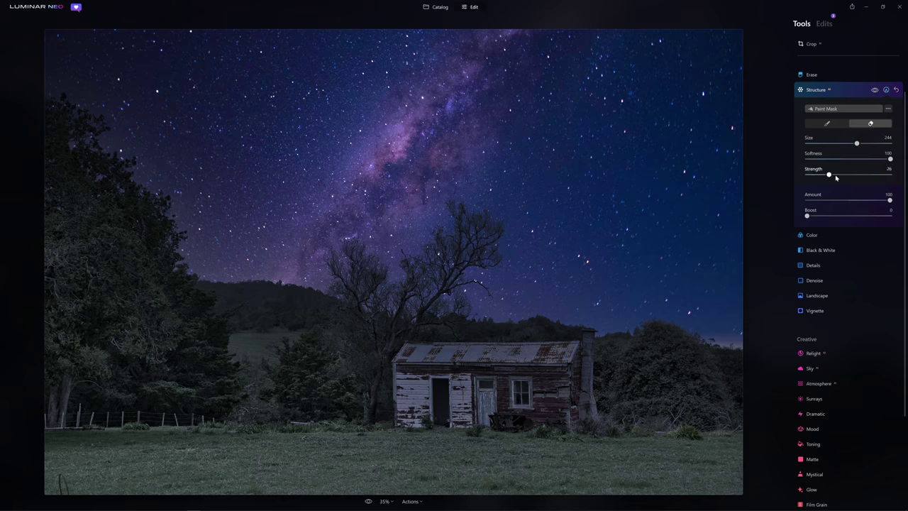
mouse_move(726, 486)
left_mouse_down()
mouse_move(547, 503)
mouse_move(477, 486)
mouse_move(219, 488)
left_mouse_up()
Try shifting the Blue hue toward teal, down to -100, in the Color tool's HSL settings, and reset it to 0.
left_click(821, 236)
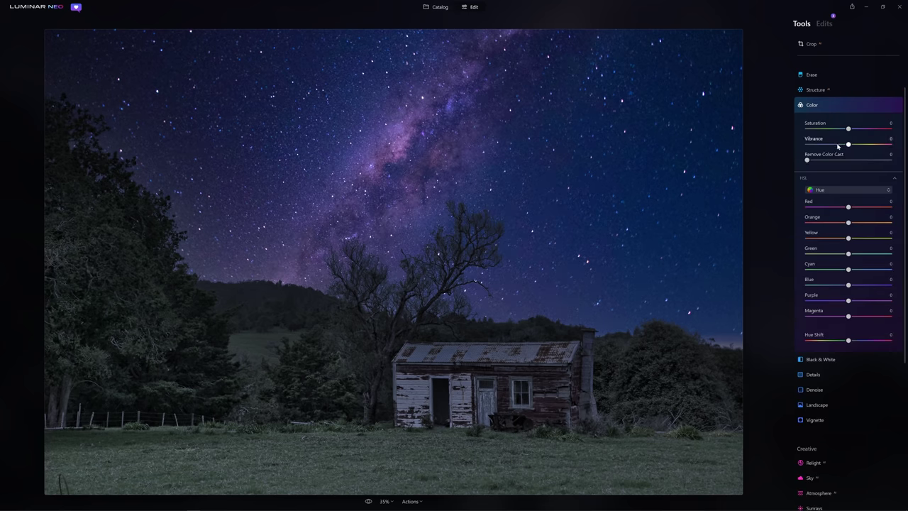
left_click(826, 178)
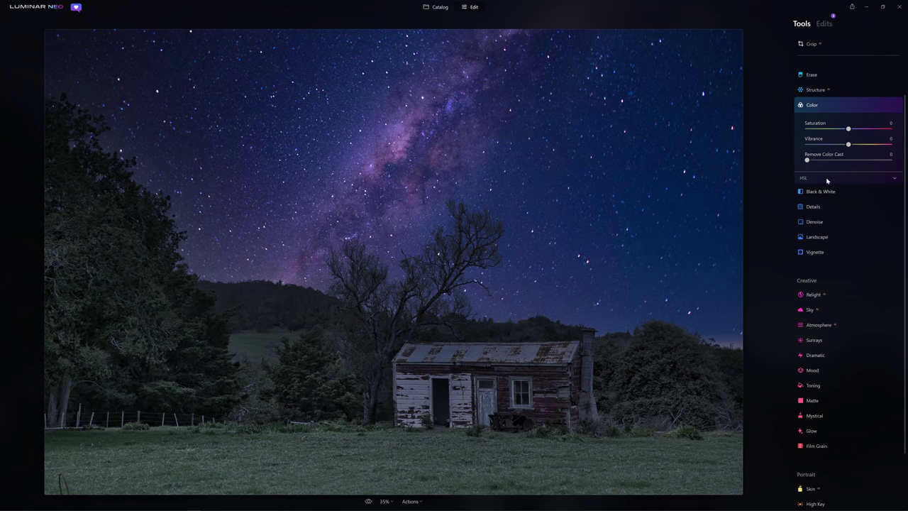
left_click(819, 179)
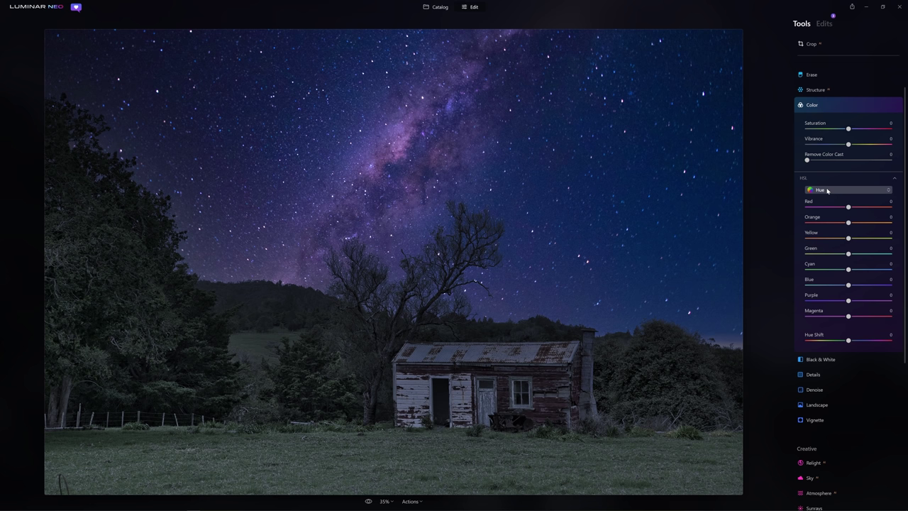
left_click(821, 190)
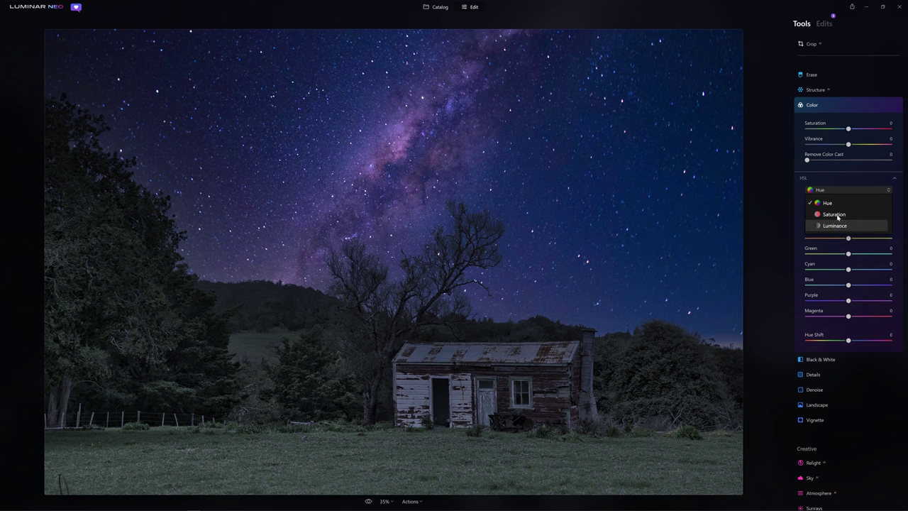
left_click(837, 202)
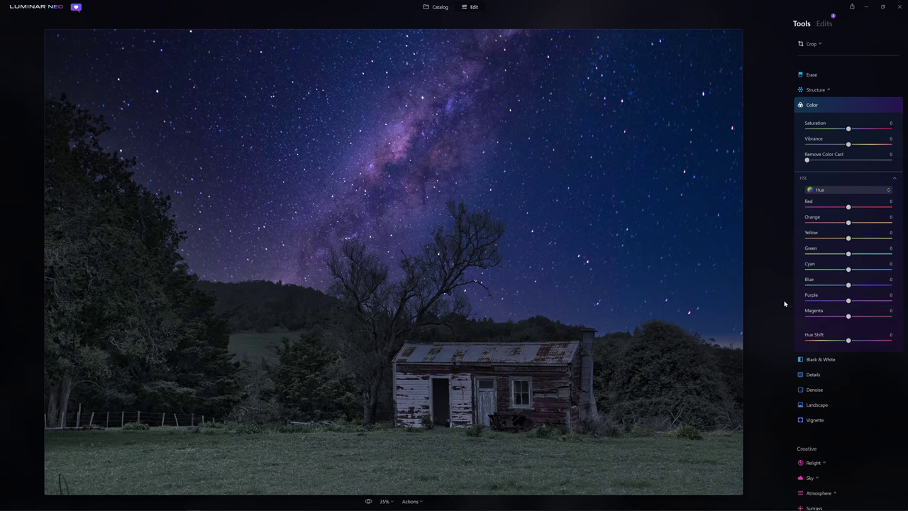
left_click_drag(824, 287, 808, 283)
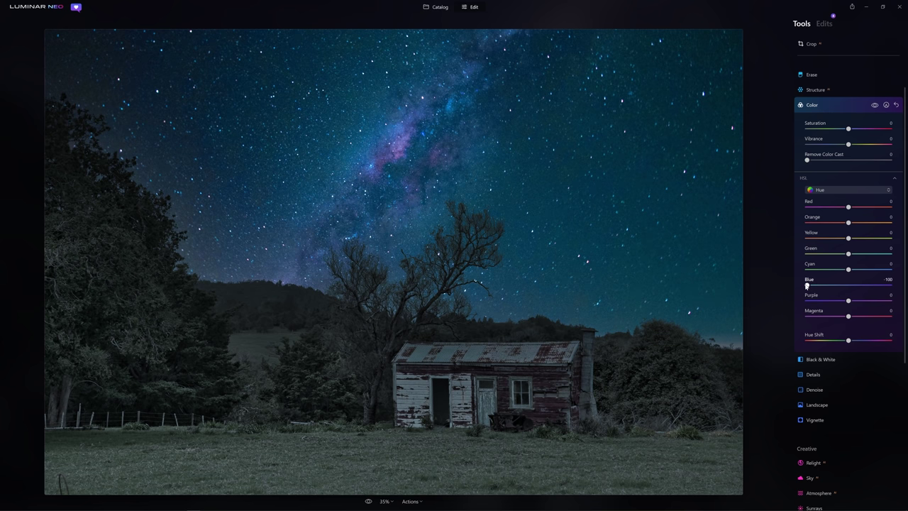
left_click_drag(806, 285, 832, 285)
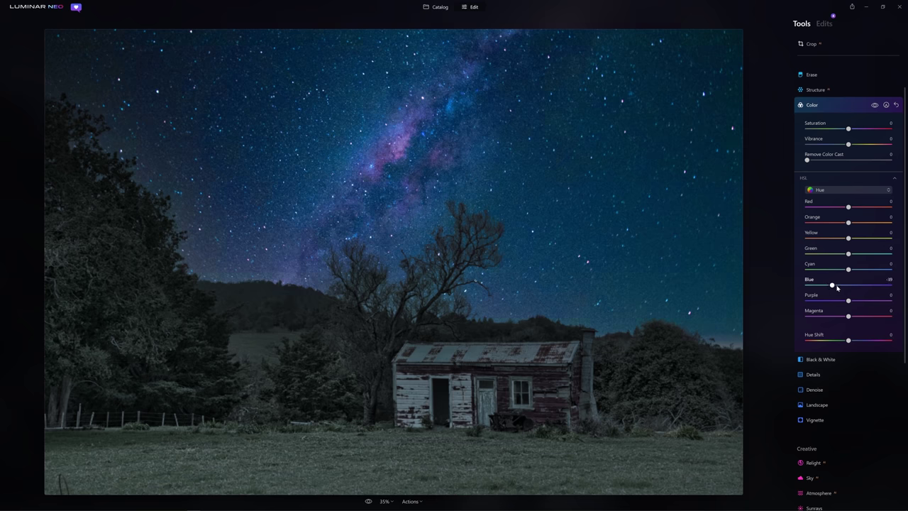
double_click(889, 286)
Try the Cyan and Green hues at 100, compare the effect, and reset the Color tool.
left_click_drag(842, 270, 905, 263)
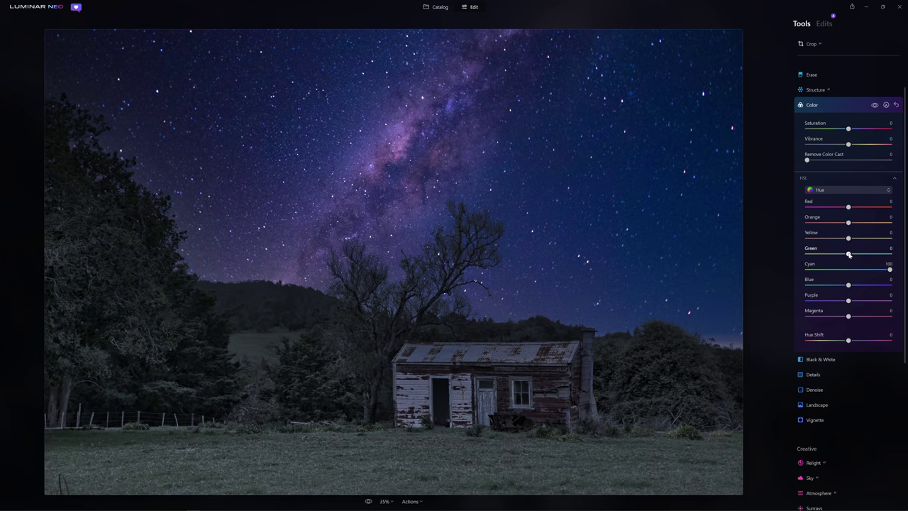
left_click_drag(853, 256, 892, 258)
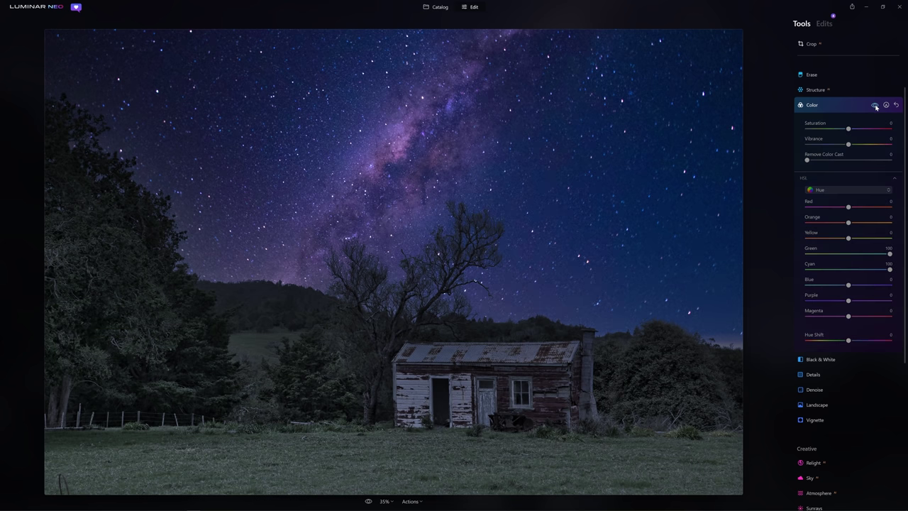
left_click(875, 106)
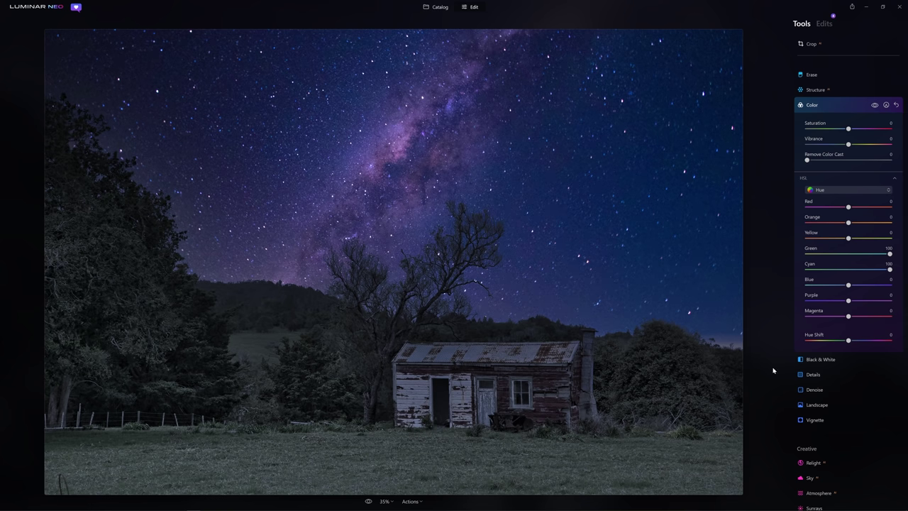
left_click(895, 103)
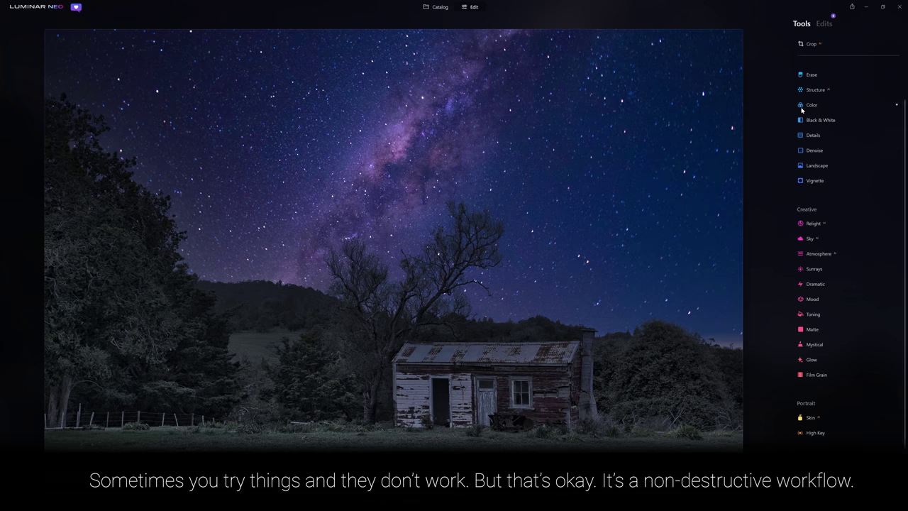
Add a vignette with Amount -100, Size 36, Roundness -70, Feather 100 and Inner Light 32.
left_click(815, 181)
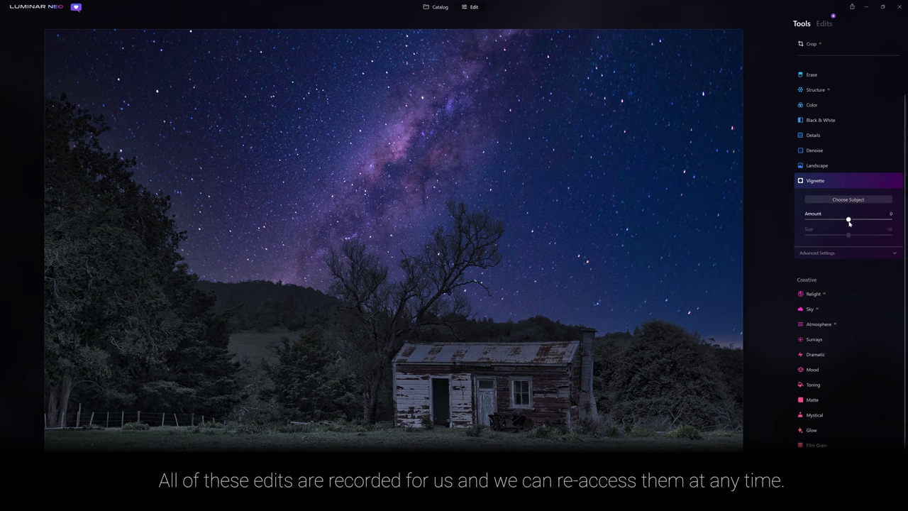
left_click_drag(850, 221, 832, 237)
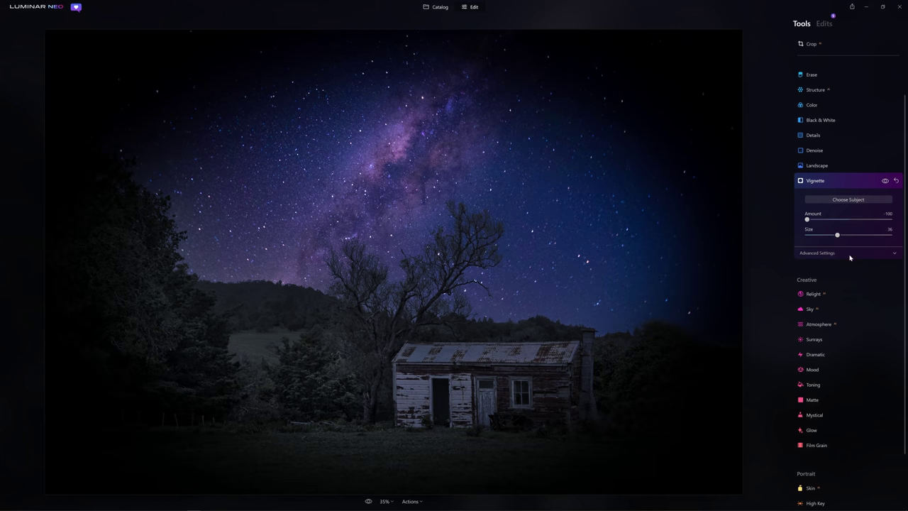
left_click(870, 253)
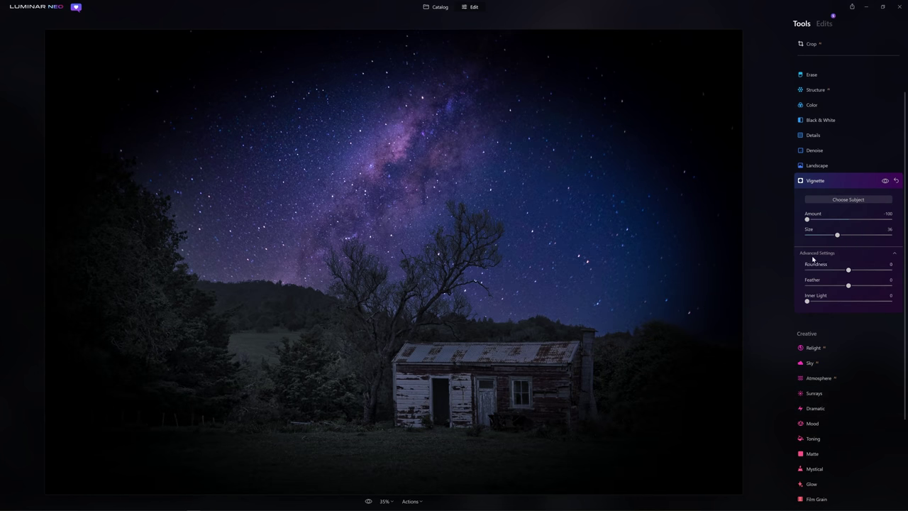
left_click_drag(849, 271, 819, 272)
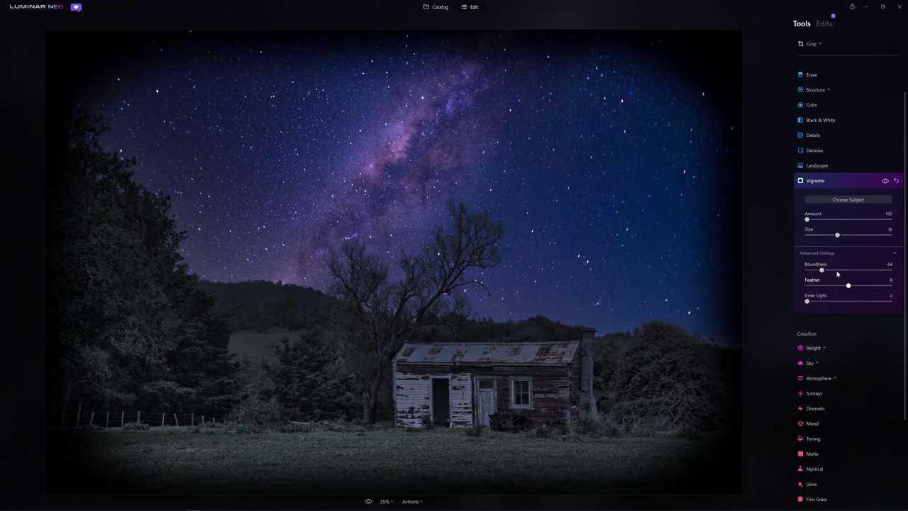
left_click_drag(821, 271, 889, 285)
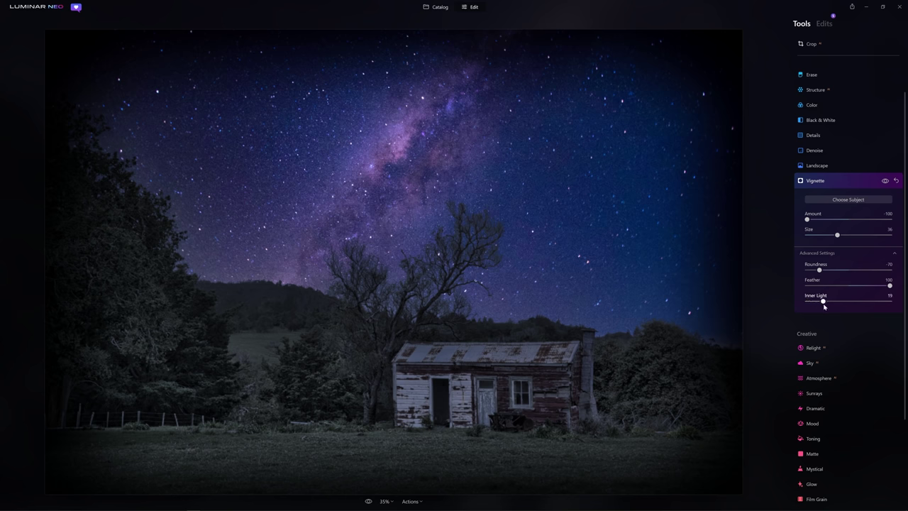
left_click_drag(834, 309, 833, 306)
Soften the vignette to Amount -58 and Size 32, and compare the photo with and without it.
left_click_drag(815, 224, 845, 231)
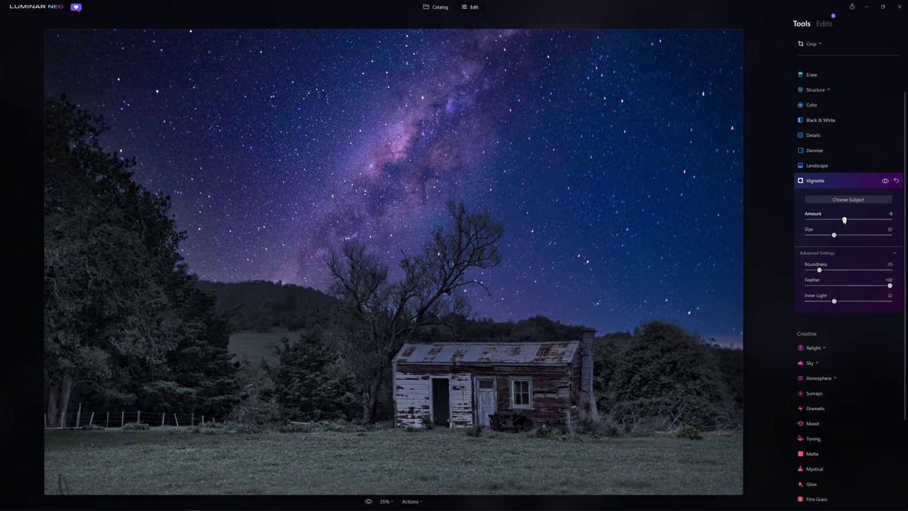
left_click_drag(844, 220, 849, 220)
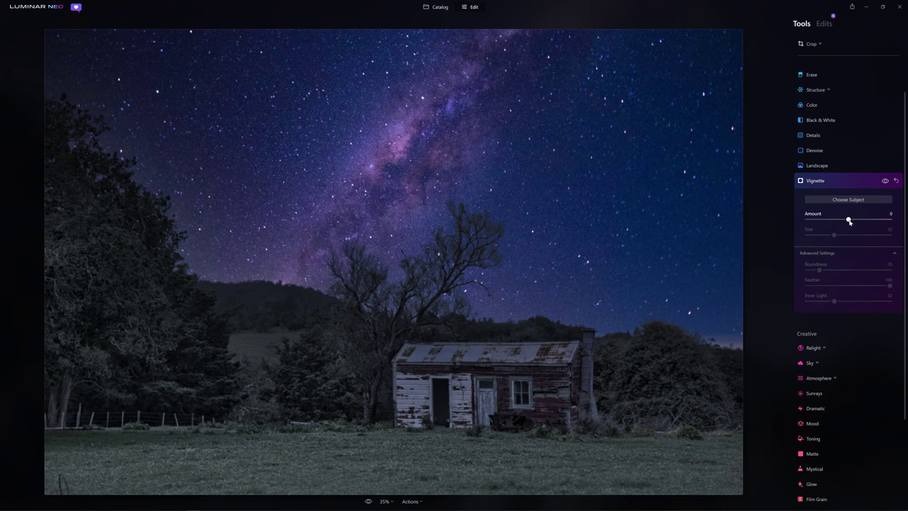
left_click_drag(848, 221, 825, 227)
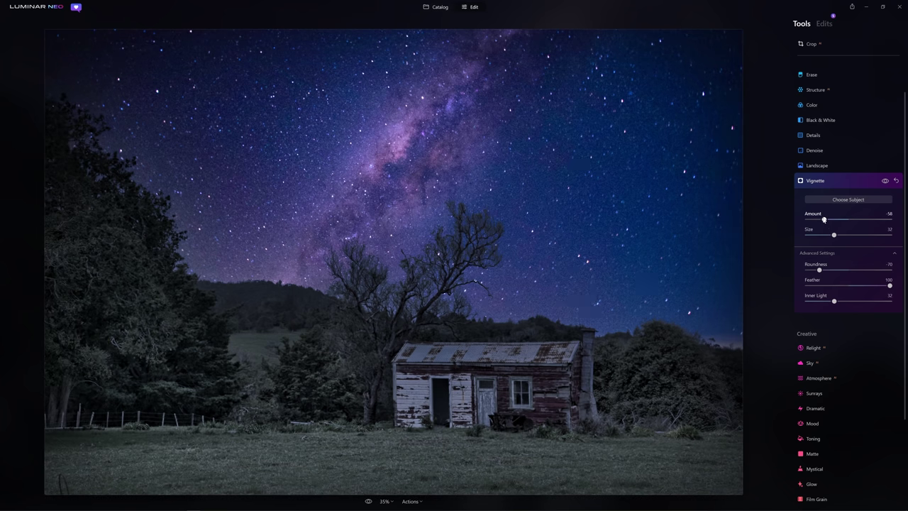
left_click(888, 182)
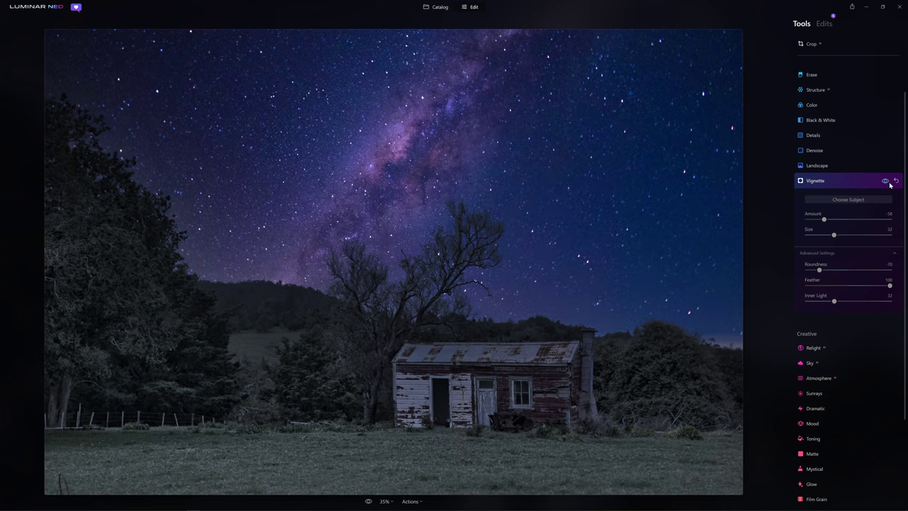
left_click(889, 182)
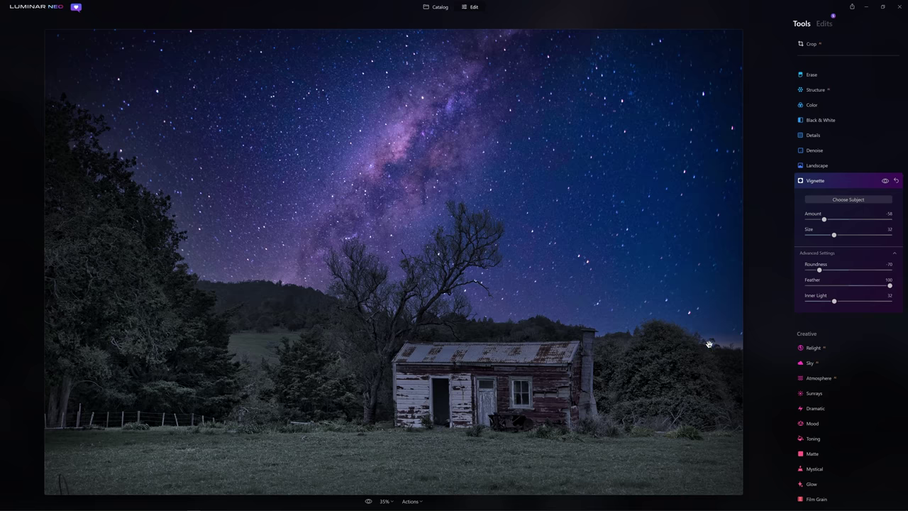
left_click(854, 179)
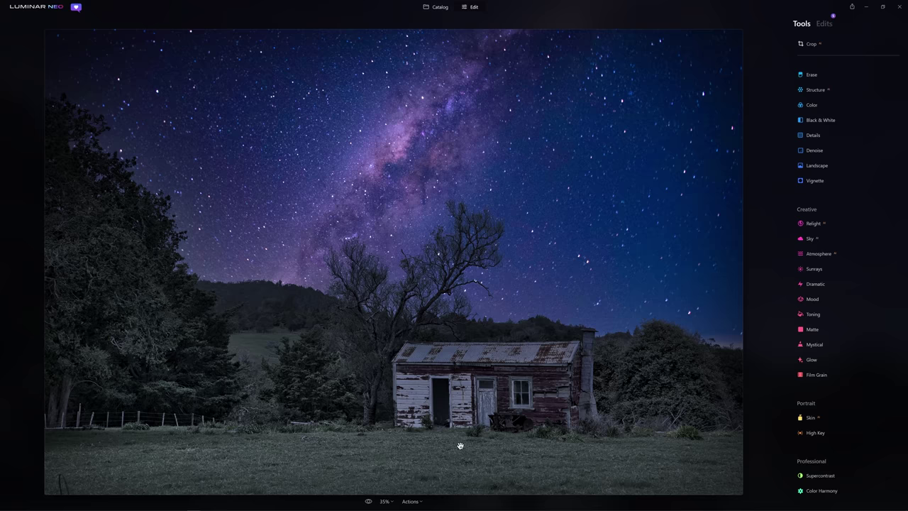
Darken the foreground with Relight, using Brightness Near -62 and Depth 44, and compare the effect on and off.
left_click(814, 225)
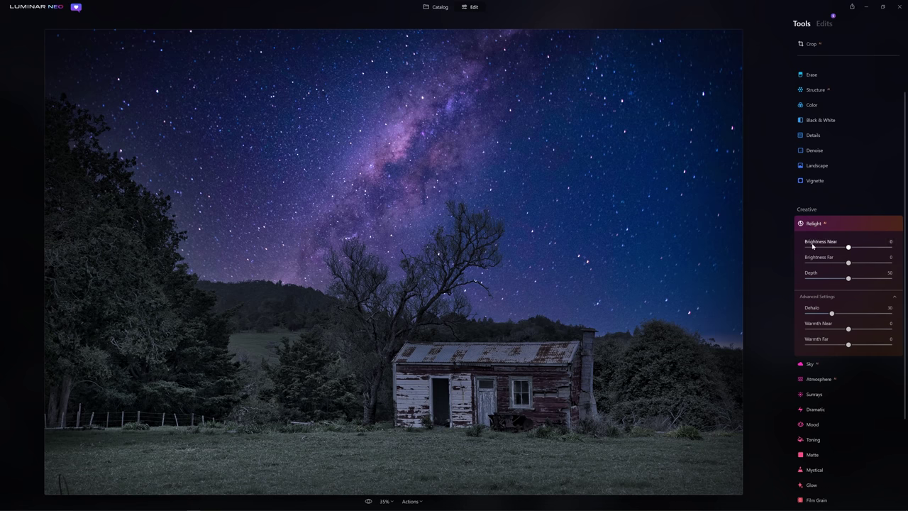
left_click_drag(848, 246, 809, 249)
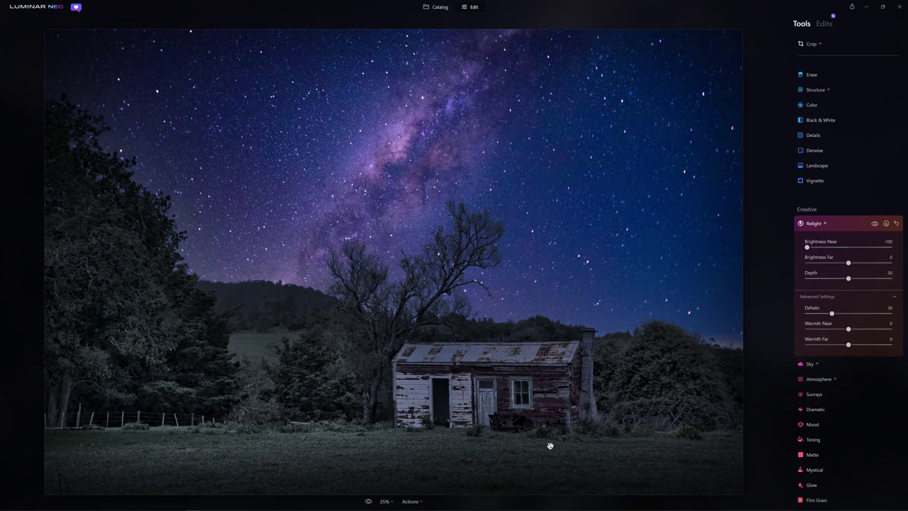
left_click(875, 224)
left_click(875, 224)
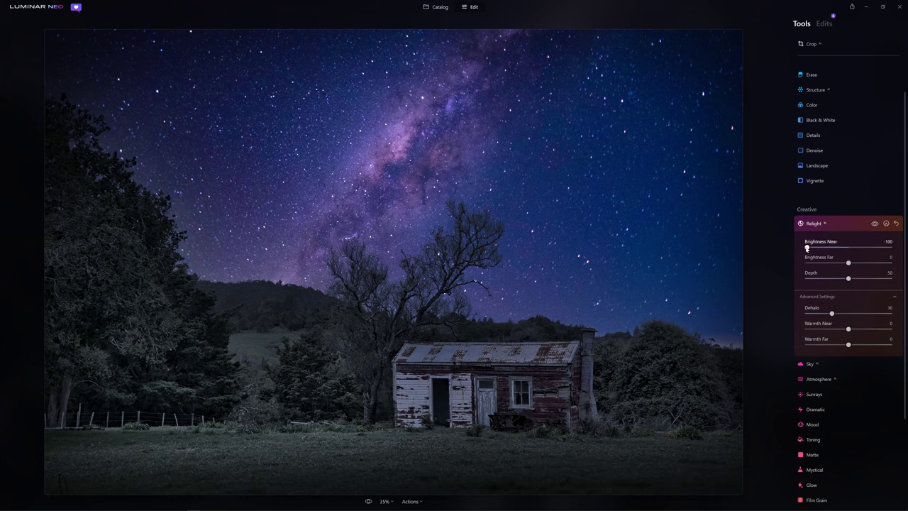
left_click_drag(817, 252, 822, 251)
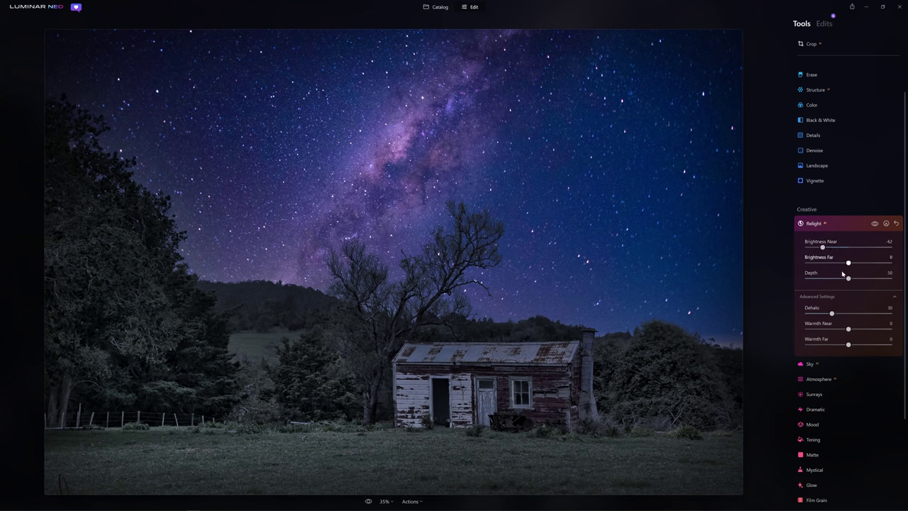
mouse_move(848, 278)
left_mouse_down()
mouse_move(812, 280)
mouse_move(848, 282)
mouse_move(834, 284)
left_mouse_up()
Cool the Relight effect with Warmth Near -50 and Warmth Far -20, and compare the photo with and without it.
left_click_drag(847, 330, 806, 329)
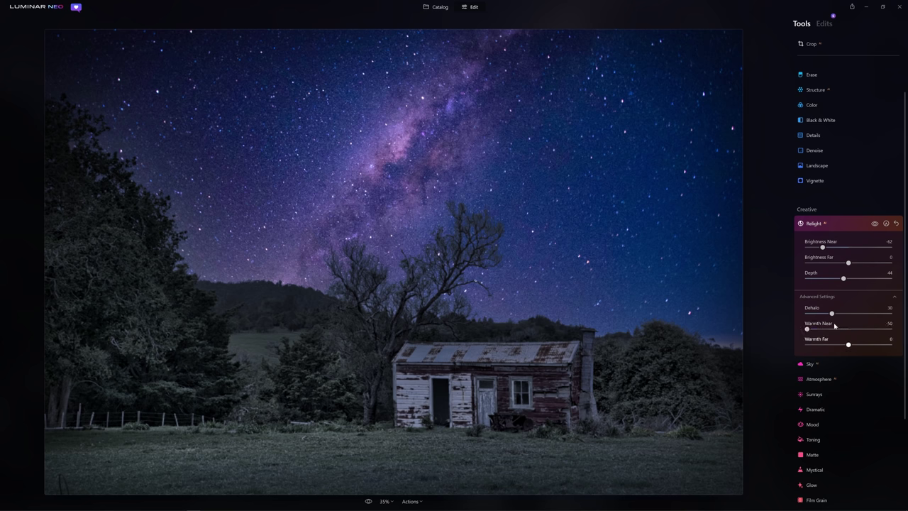
left_click_drag(807, 329, 889, 329)
left_click_drag(889, 329, 788, 325)
mouse_move(843, 346)
left_mouse_down()
mouse_move(806, 345)
mouse_move(846, 346)
mouse_move(835, 346)
left_mouse_up()
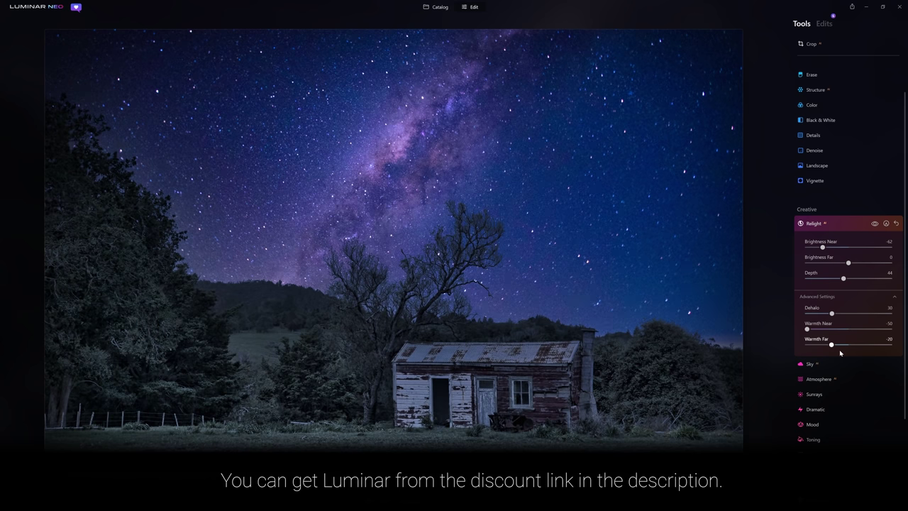
left_click(875, 224)
left_click(875, 225)
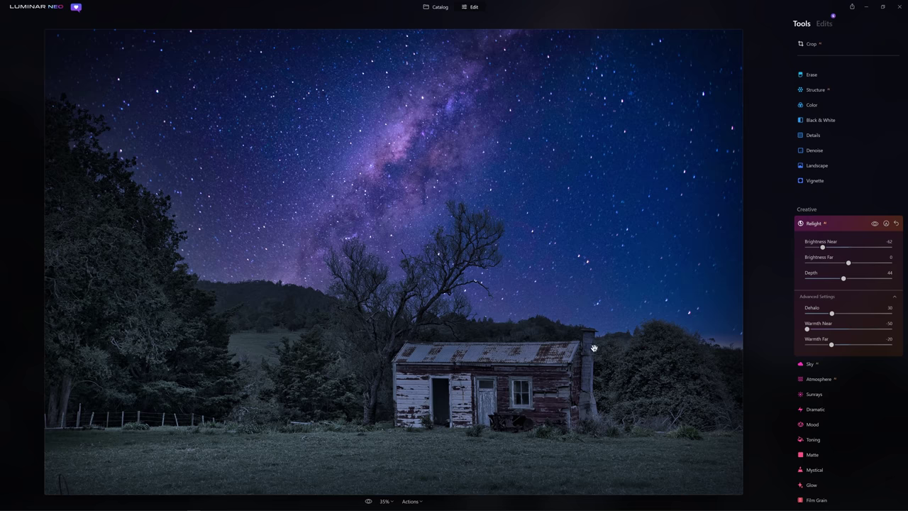
left_click(854, 231)
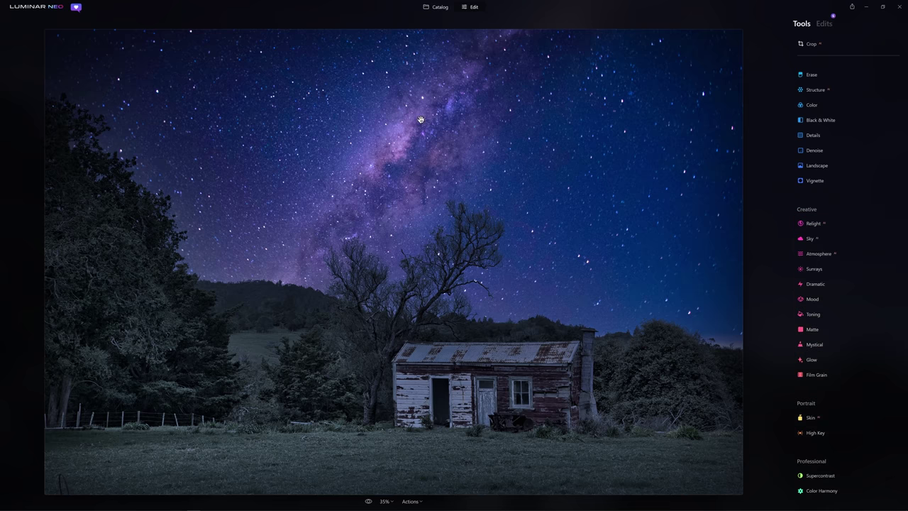
Add Layered Fog with the Atmosphere tool at Amount 80, Depth 71 and Lightness 0.
left_click(815, 255)
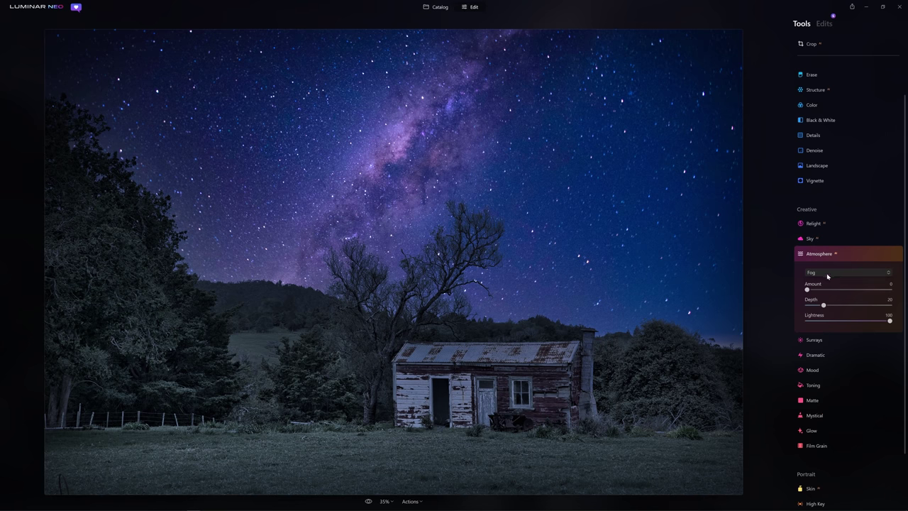
left_click(827, 273)
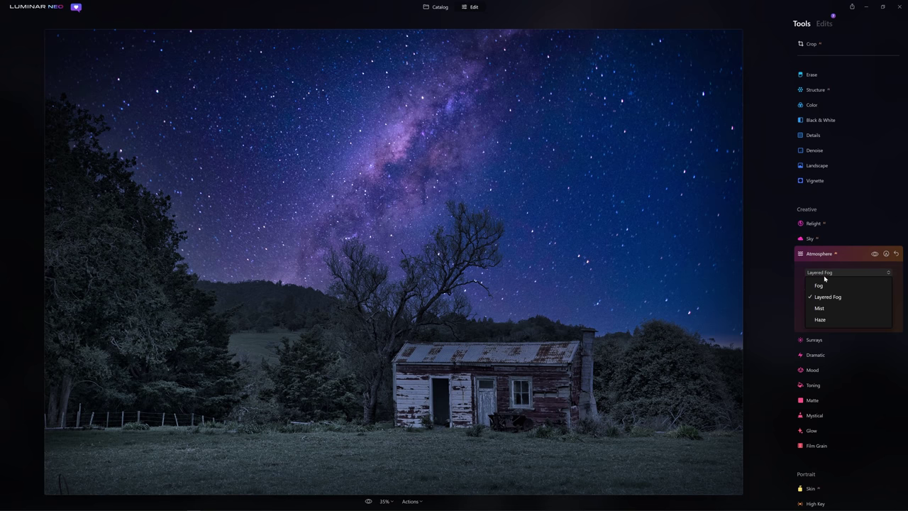
left_click(827, 297)
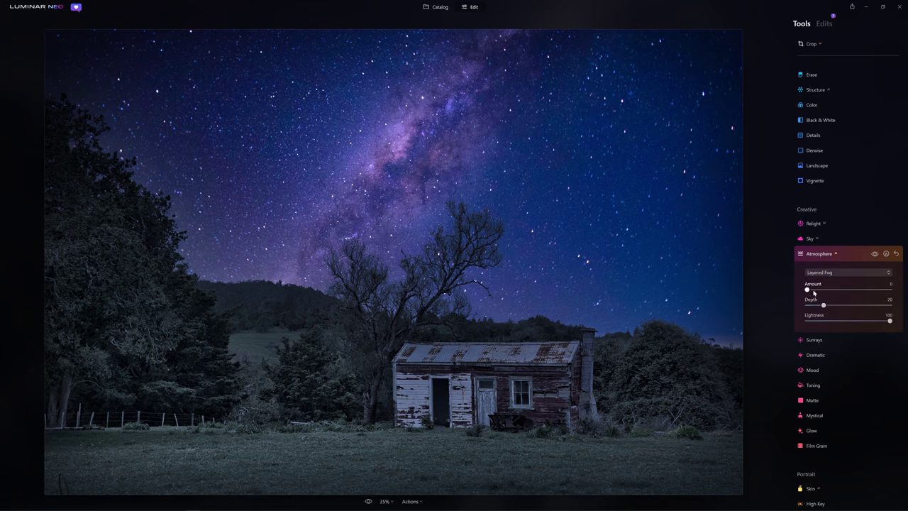
left_click_drag(808, 291, 906, 291)
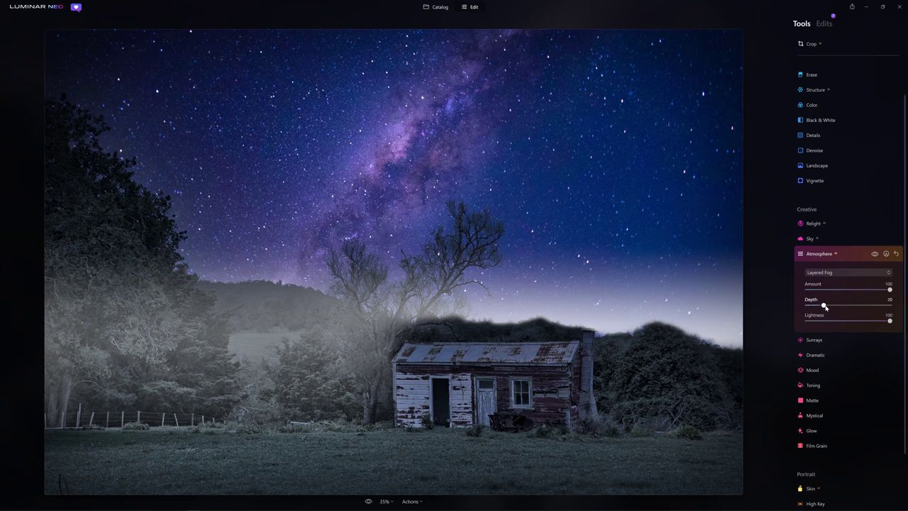
left_click_drag(825, 307, 870, 309)
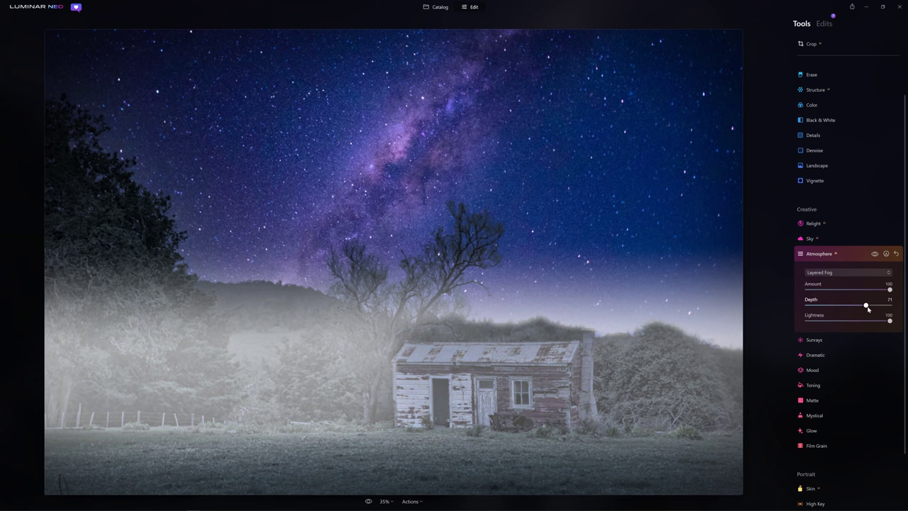
left_click_drag(887, 325, 806, 325)
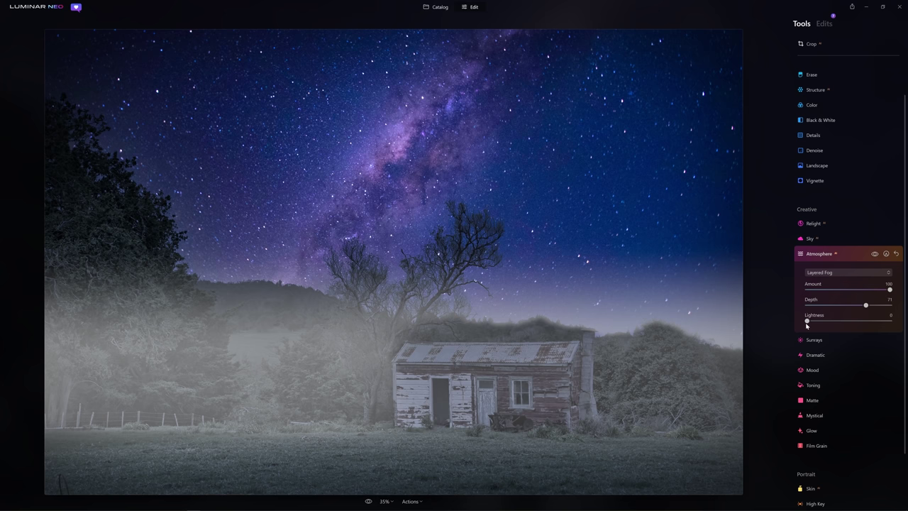
left_click_drag(888, 290, 863, 290)
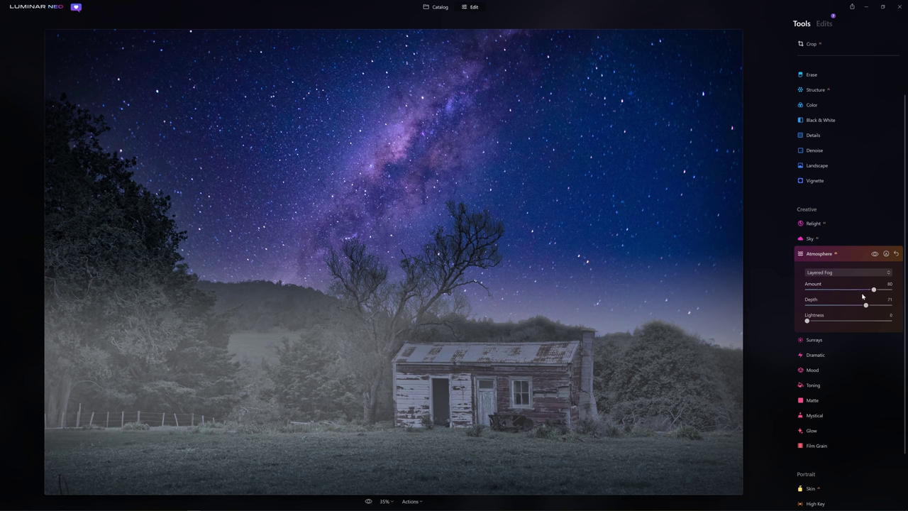
Mask the fog with a brush of Strength 31, painting it low across the ground, fence and base of the trees and cabin.
left_click(885, 255)
left_click_drag(829, 338, 832, 338)
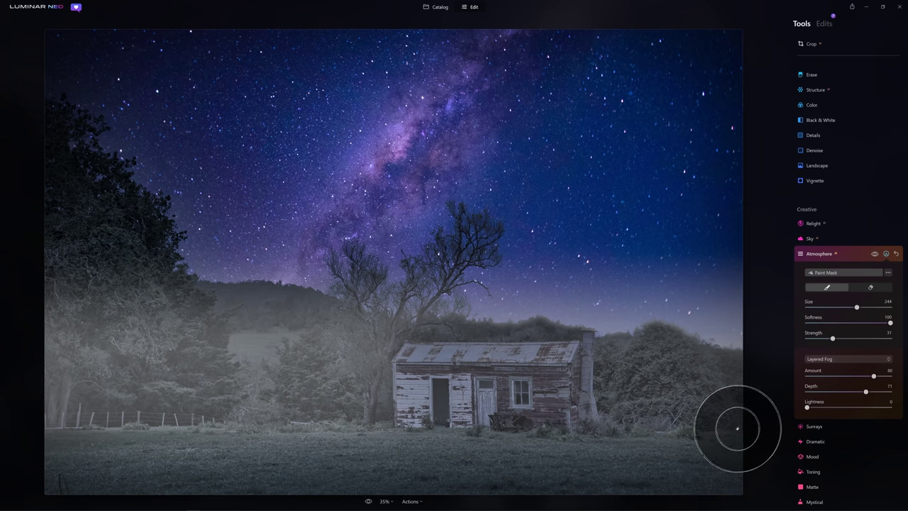
left_click_drag(638, 419, 5, 430)
left_click_drag(298, 433, 738, 422)
mouse_move(751, 452)
left_mouse_down()
mouse_move(263, 405)
mouse_move(10, 405)
left_mouse_up()
mouse_move(464, 437)
left_mouse_down()
mouse_move(379, 377)
mouse_move(277, 344)
left_mouse_up()
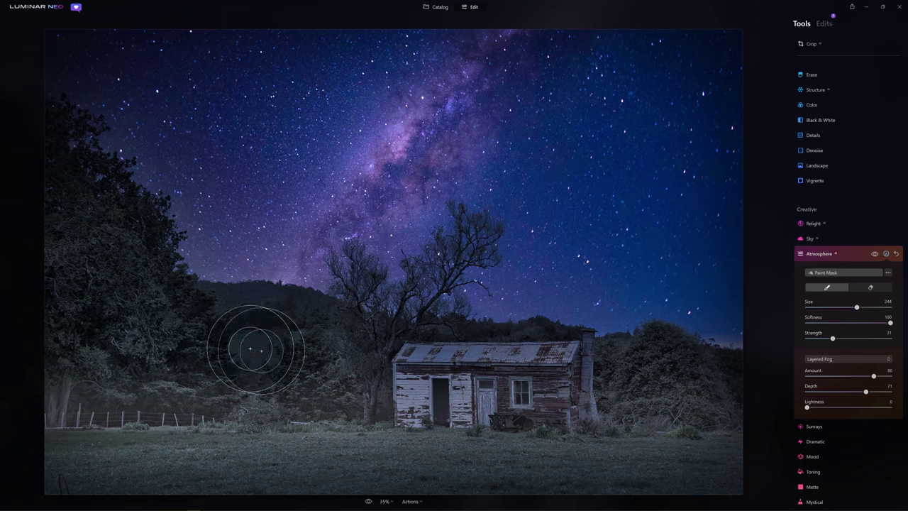
mouse_move(359, 420)
left_mouse_down()
mouse_move(277, 411)
mouse_move(75, 417)
left_mouse_up()
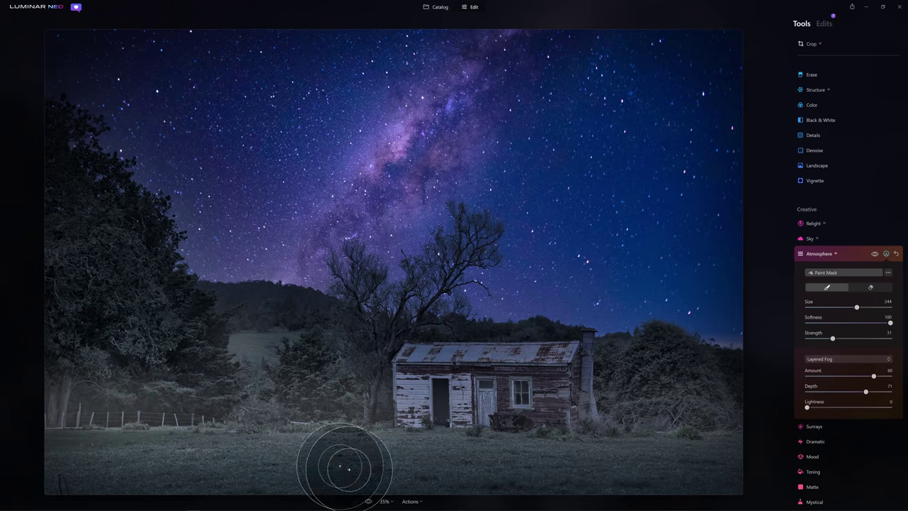
Compare the masked fog on and off, and erase some of its mask from the trees left of the cabin.
left_click(874, 254)
left_click(874, 254)
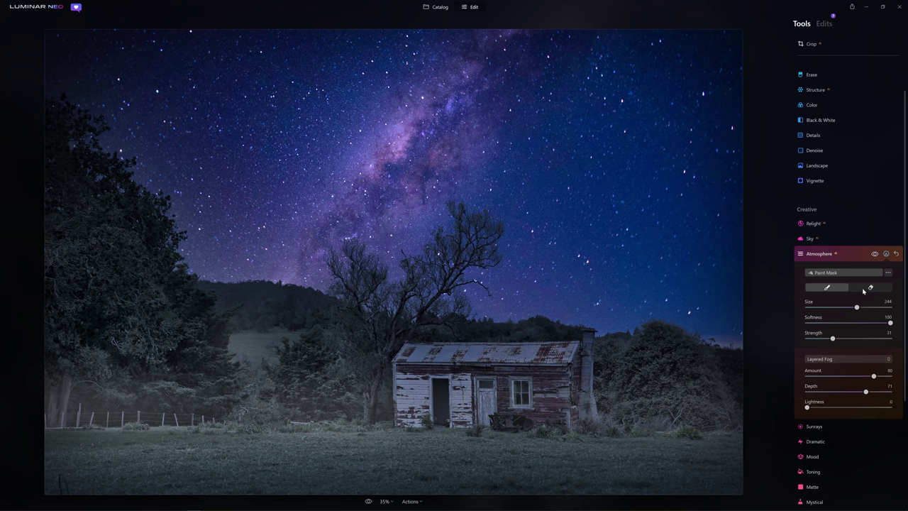
left_click(868, 287)
mouse_move(234, 344)
left_mouse_down()
mouse_move(244, 340)
mouse_move(208, 333)
left_mouse_up()
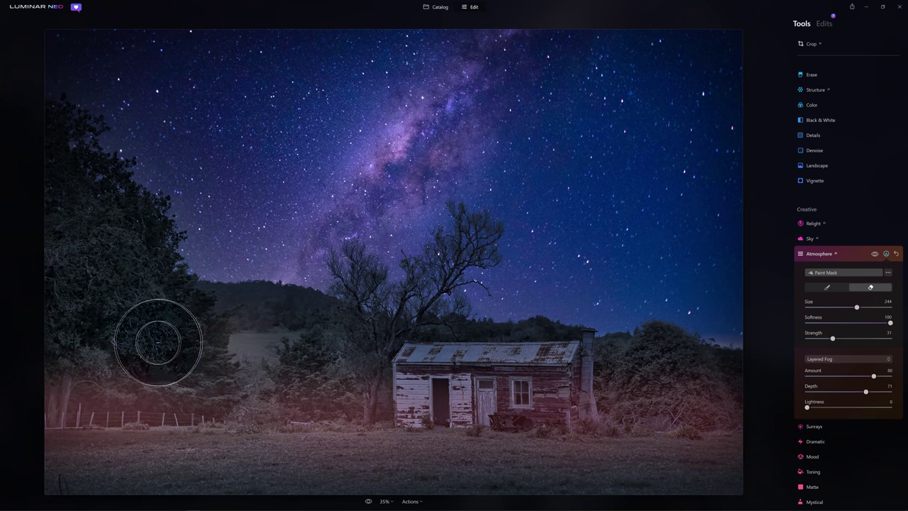
left_click(839, 257)
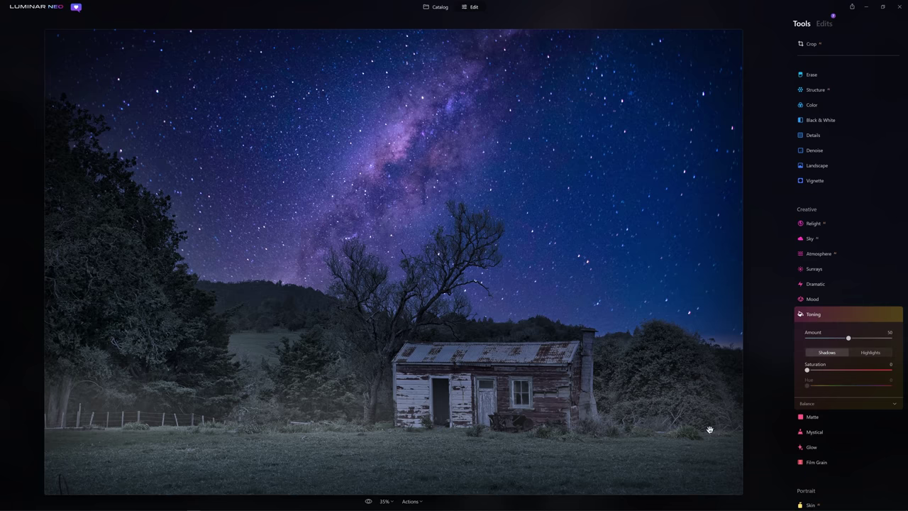
Tone both the shadows and the highlights blue with Saturation 56 and Hue 232.
left_click_drag(806, 369, 832, 370)
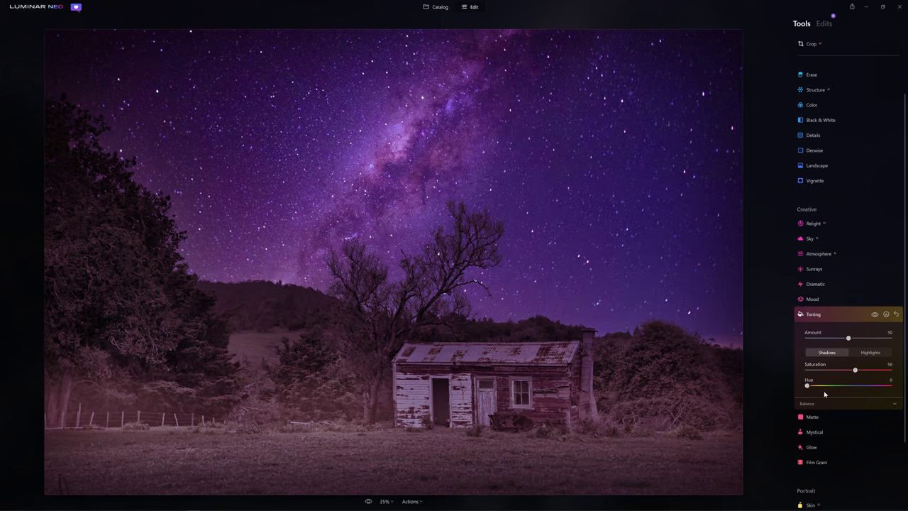
left_click_drag(806, 385, 860, 387)
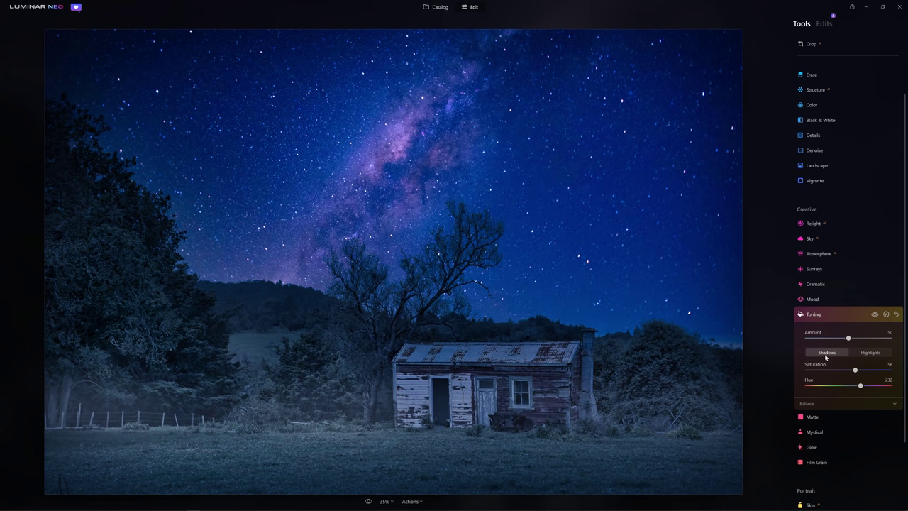
left_click(871, 352)
left_click_drag(807, 370, 868, 395)
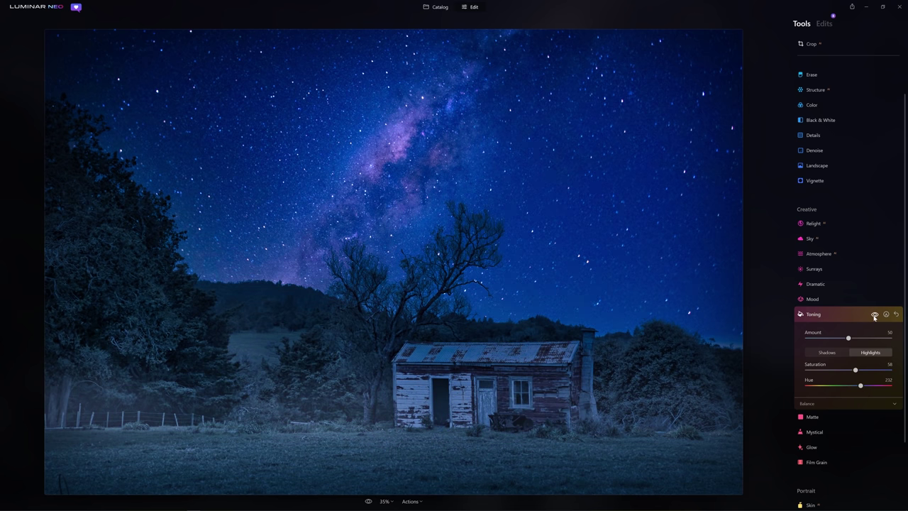
Compare the photo with the blue toning on and off.
left_click(874, 314)
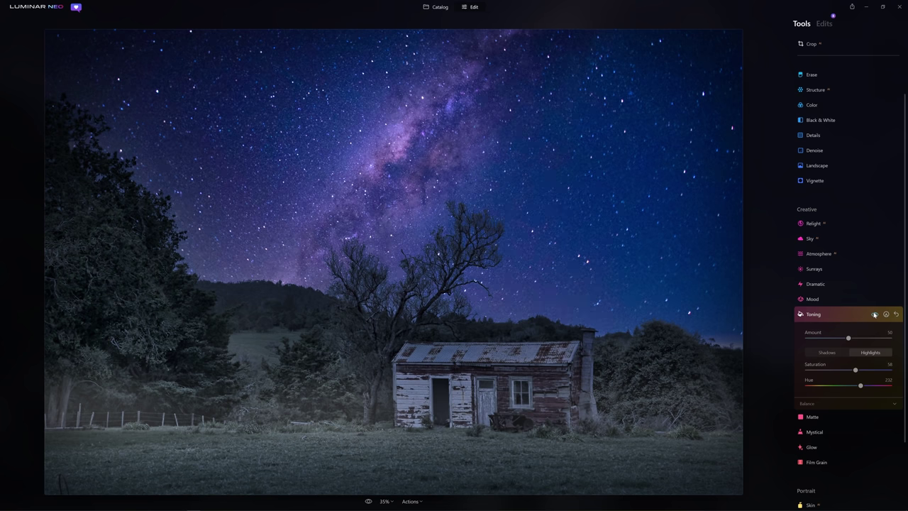
left_click(874, 315)
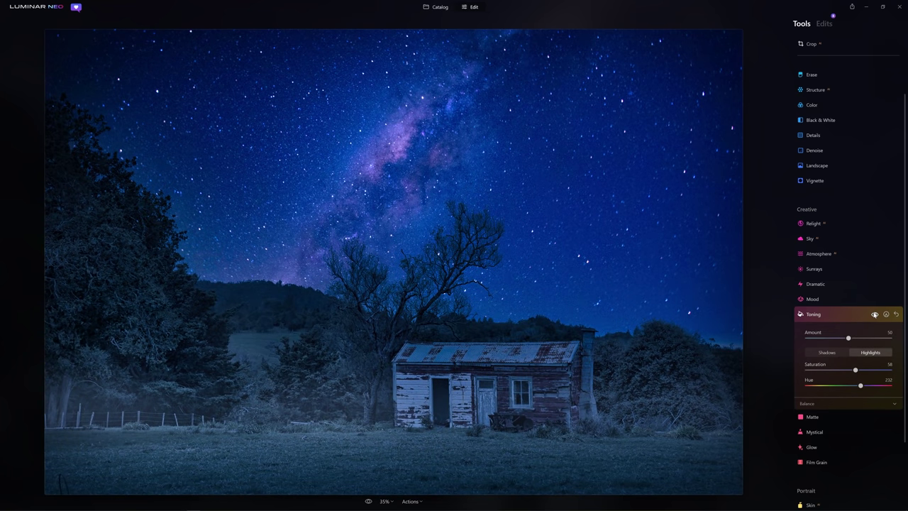
left_click(874, 314)
left_click(874, 314)
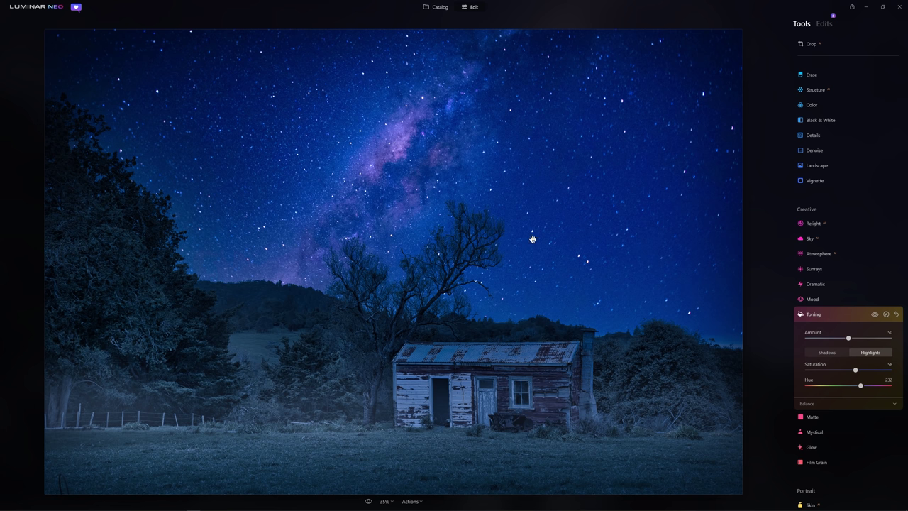
Mask the toning with a brush of Size 340 and Strength 42, painting it over the trees, cabin and ground but not the sky.
left_click(886, 315)
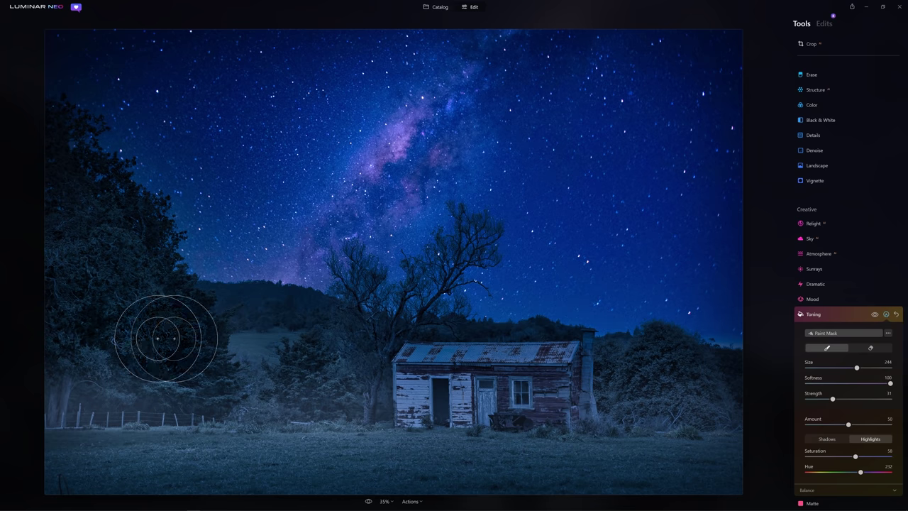
scroll(207, 470, "up", 5)
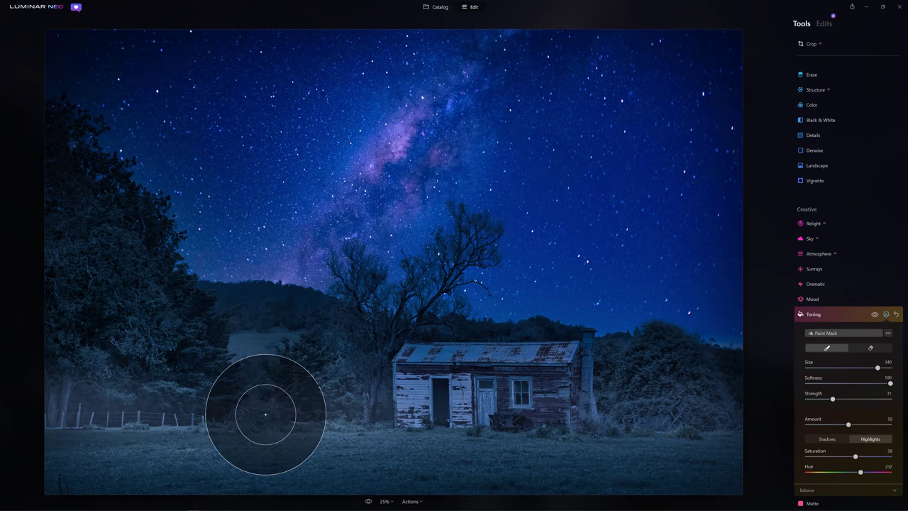
mouse_move(684, 395)
left_mouse_down()
mouse_move(314, 375)
mouse_move(541, 394)
mouse_move(462, 436)
mouse_move(93, 450)
mouse_move(219, 365)
mouse_move(105, 345)
mouse_move(85, 256)
mouse_move(95, 365)
mouse_move(81, 229)
mouse_move(91, 247)
mouse_move(181, 295)
left_mouse_up()
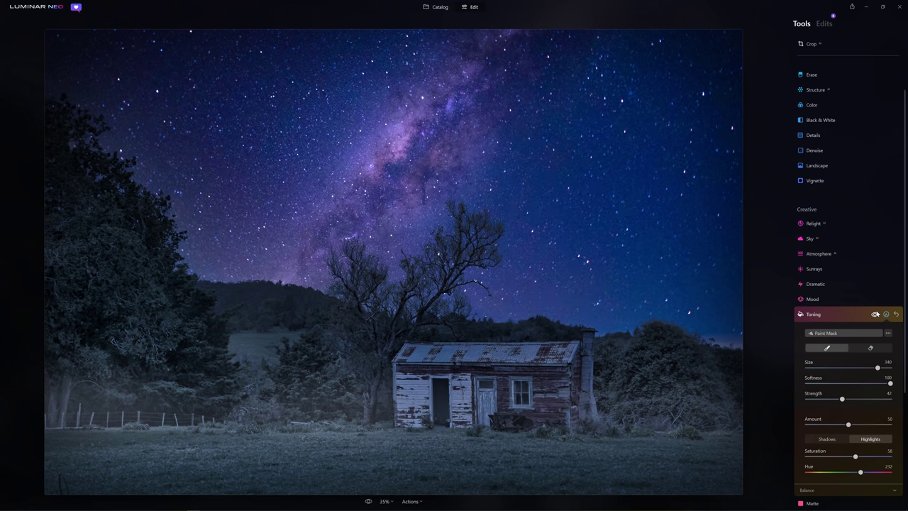
mouse_move(738, 406)
left_mouse_down()
mouse_move(476, 385)
mouse_move(152, 385)
mouse_move(223, 425)
mouse_move(709, 446)
left_mouse_up()
left_click(829, 314)
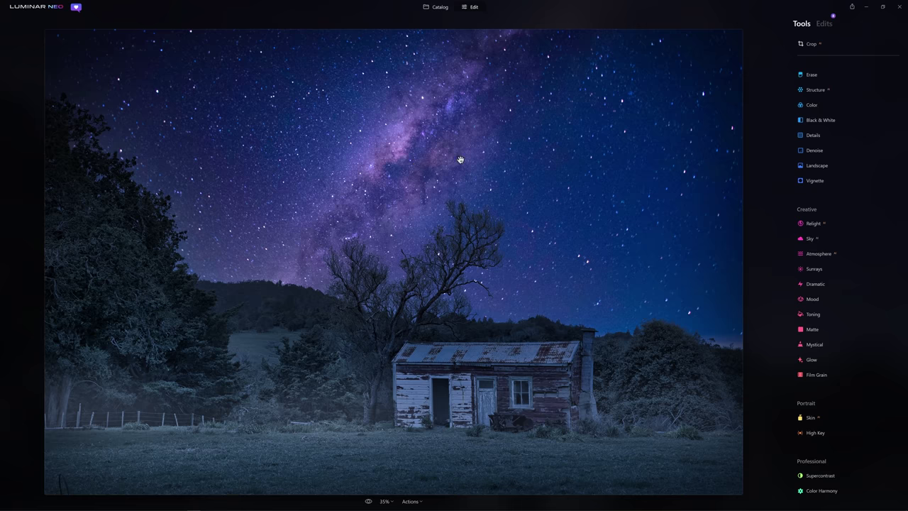
Set the Color Harmony highlights balance to Cyan-Red 22, Magenta-Green -13 and Yellow-Blue -26.
left_click(822, 489)
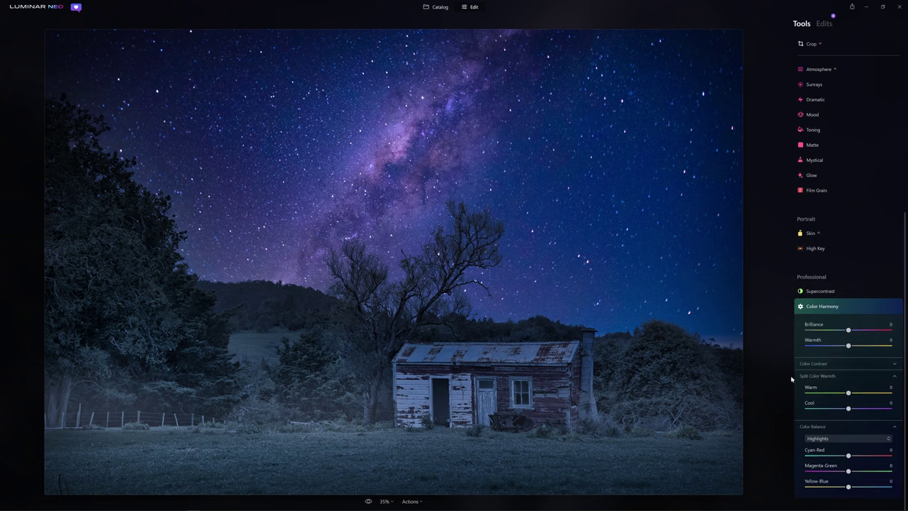
left_click(841, 440)
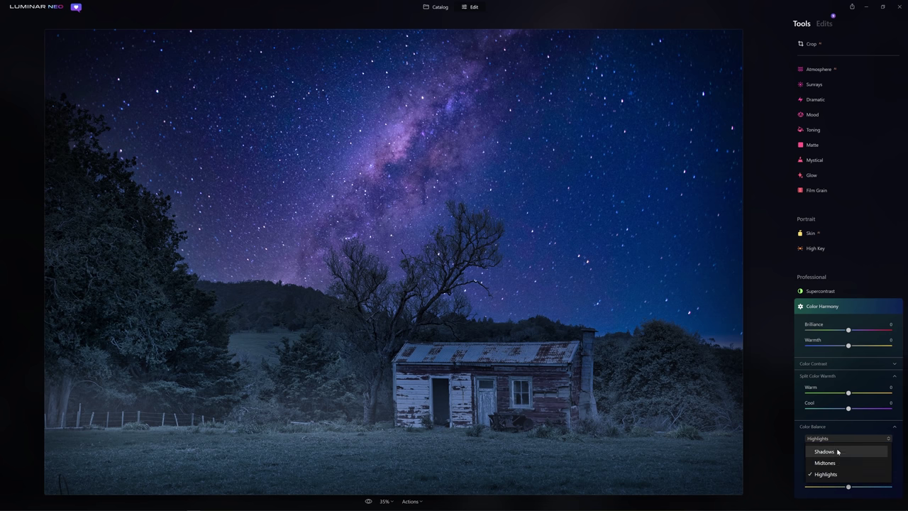
left_click(841, 474)
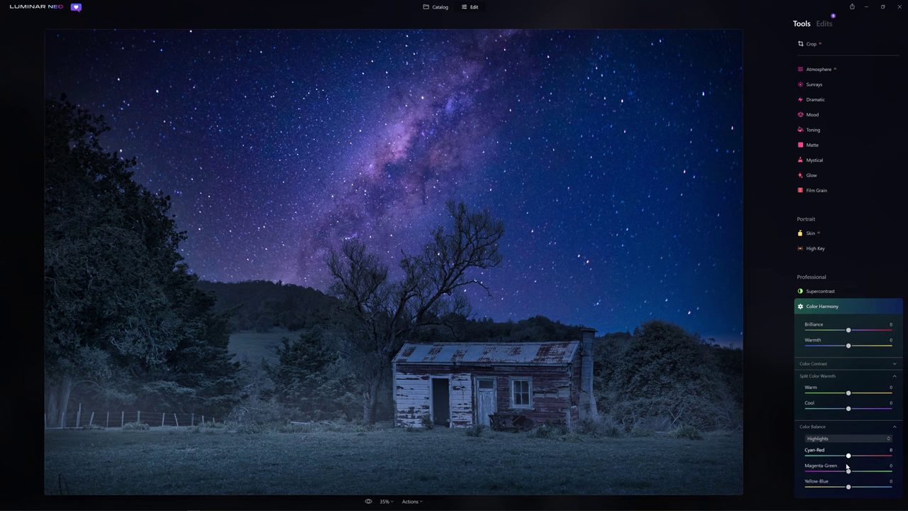
left_click_drag(848, 456, 836, 487)
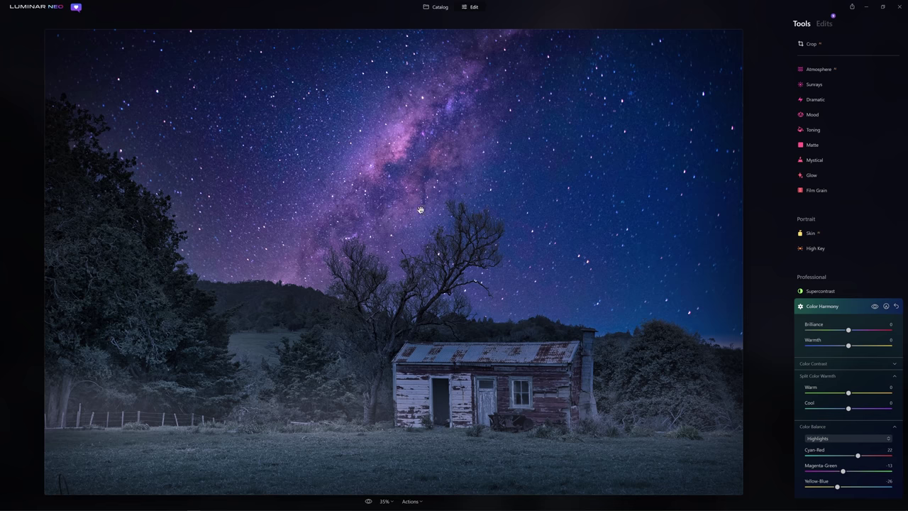
Set the Color Harmony shadows balance to Cyan-Red 3, Magenta-Green -5 and Yellow-Blue 13, and compare the effect on and off.
left_click(851, 440)
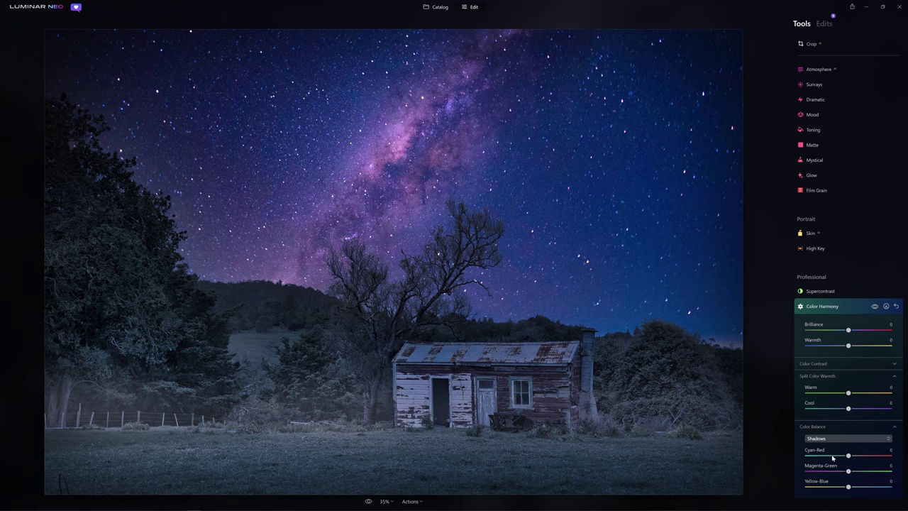
left_click(833, 455)
left_click_drag(848, 487, 854, 486)
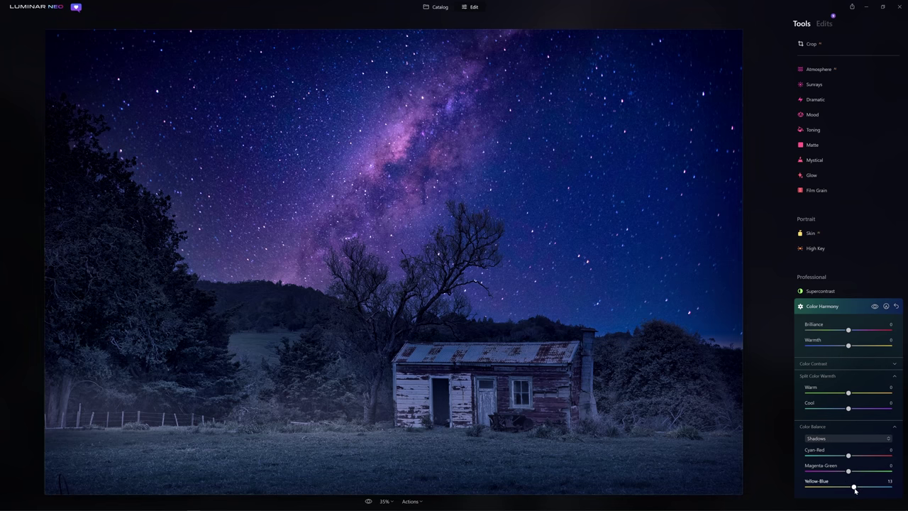
left_click_drag(848, 456, 850, 456)
left_click_drag(848, 471, 845, 472)
left_click(874, 305)
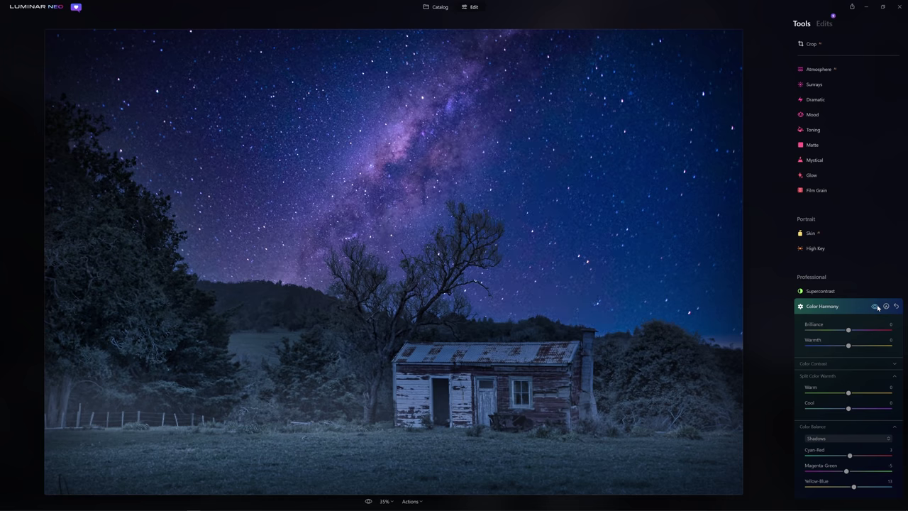
left_click(875, 307)
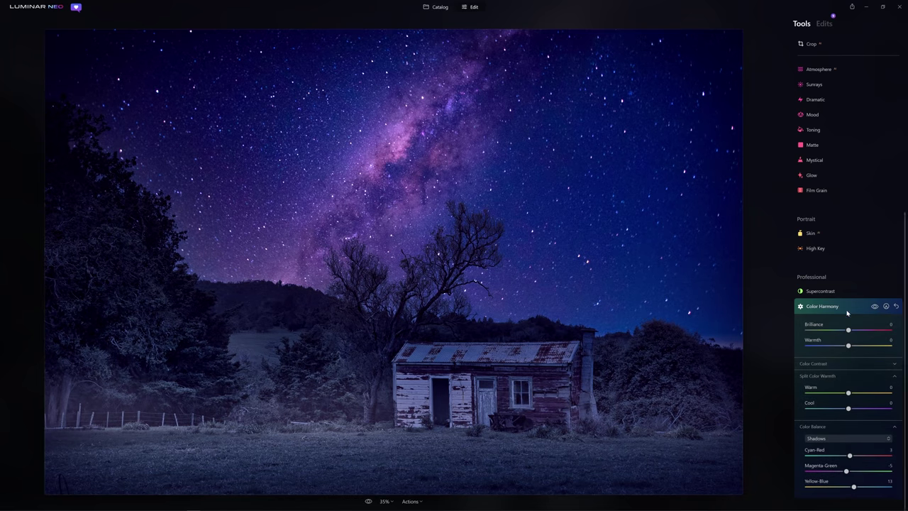
Add a Color adjustment that mutes the blue tones of the night photo.
scroll(821, 146, "up", 5)
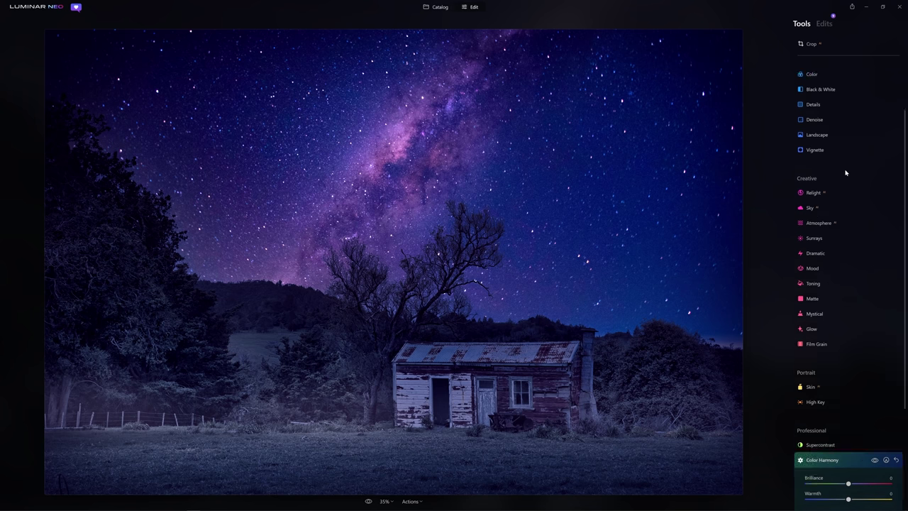
scroll(819, 151, "down", 1)
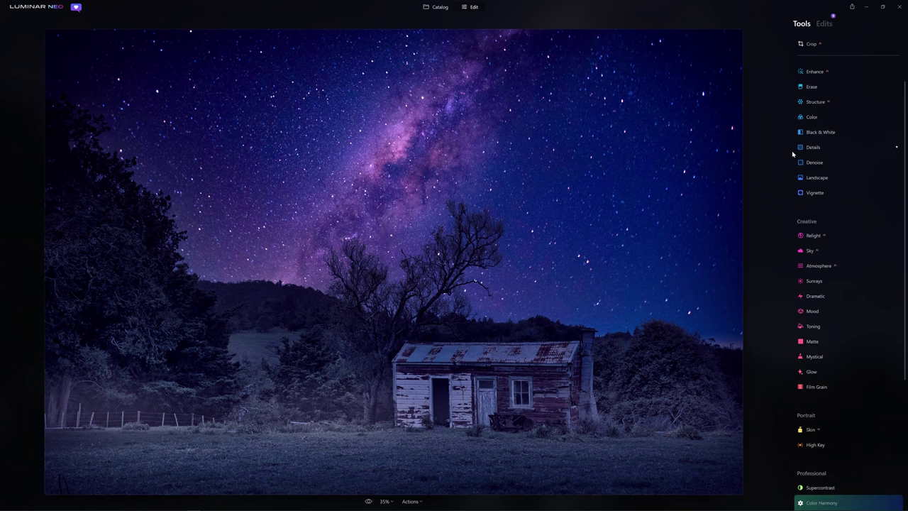
left_click(815, 119)
mouse_move(848, 141)
left_mouse_down()
mouse_move(826, 145)
mouse_move(848, 145)
left_mouse_up()
scroll(848, 154, "up", 1)
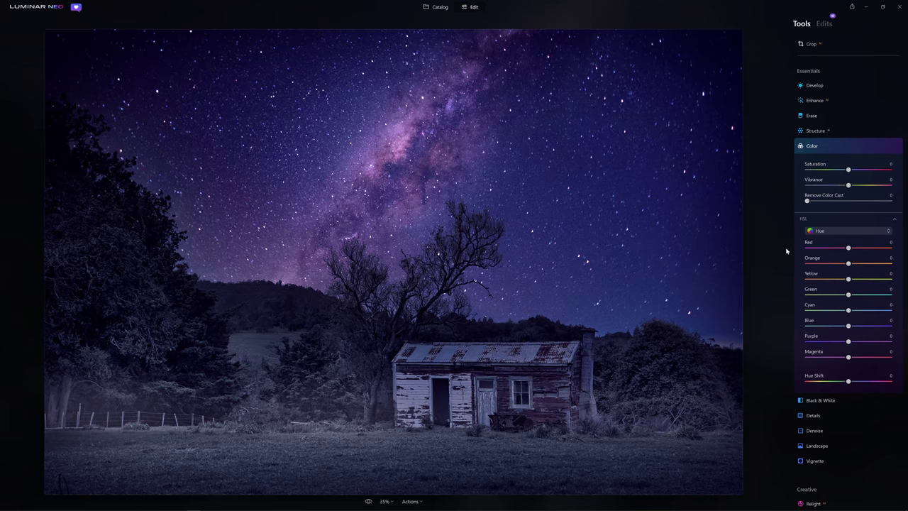
left_click(838, 145)
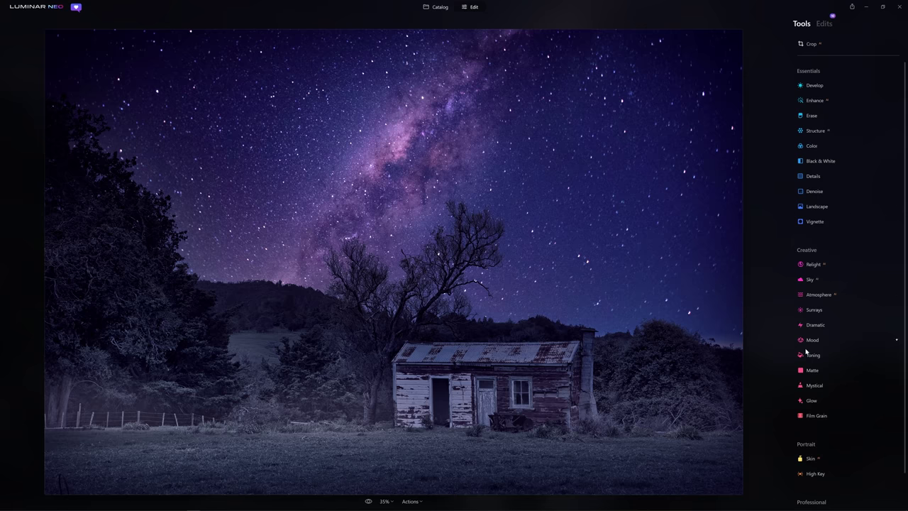
Apply the Mystical effect with Amount 32 and compare it on and off.
left_click(824, 387)
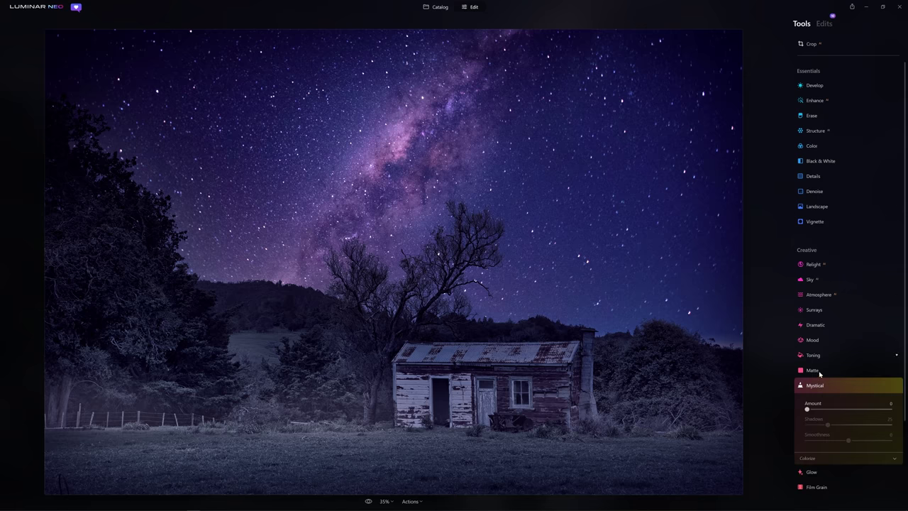
left_click_drag(807, 409, 887, 409)
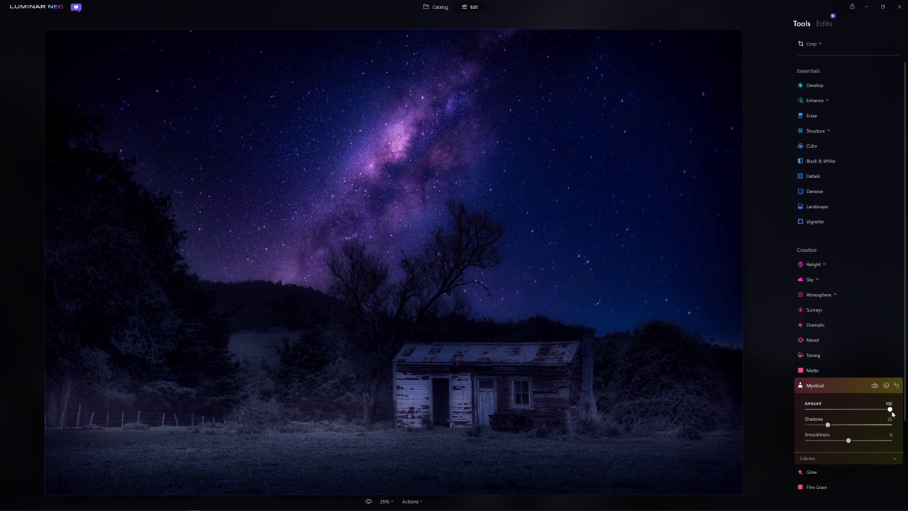
left_click_drag(889, 411, 833, 418)
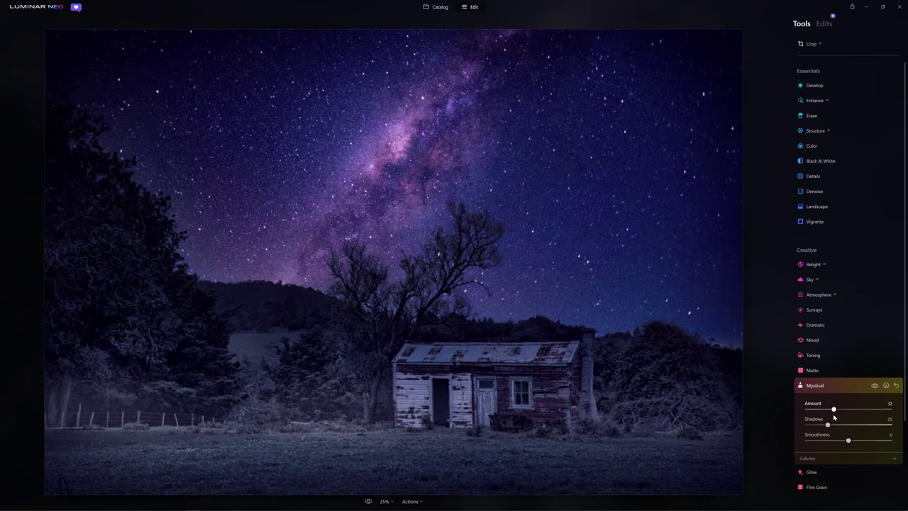
left_click(875, 386)
left_click(875, 387)
Try the Anaheim and Bakersfield LUTs on the photo with the Mood tool.
left_click(814, 340)
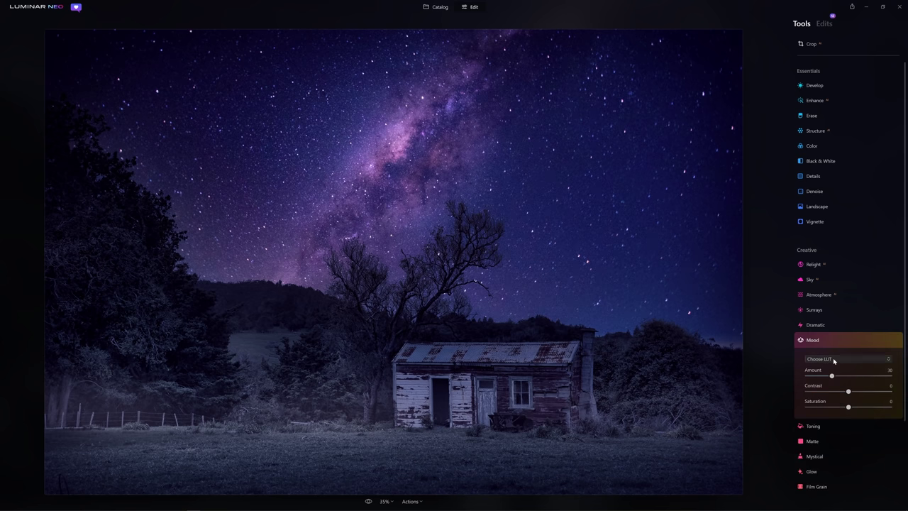
left_click(826, 359)
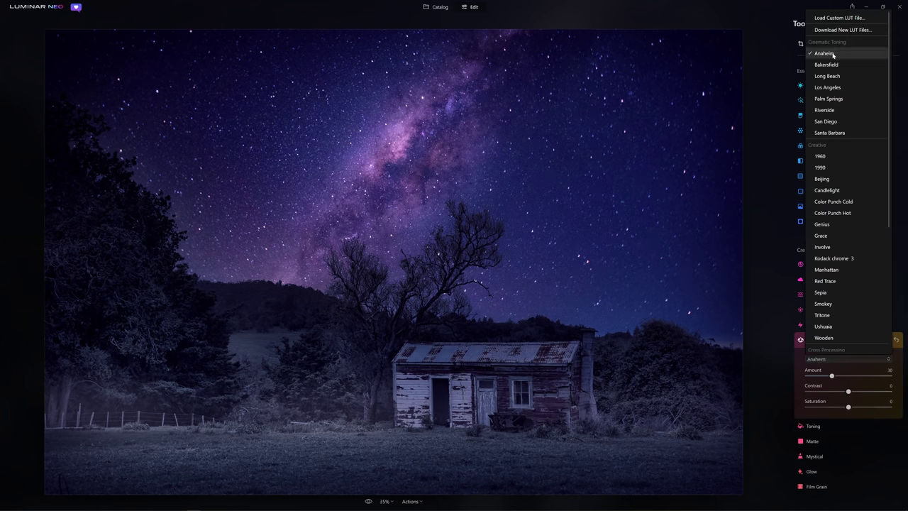
left_click(824, 53)
left_click(826, 359)
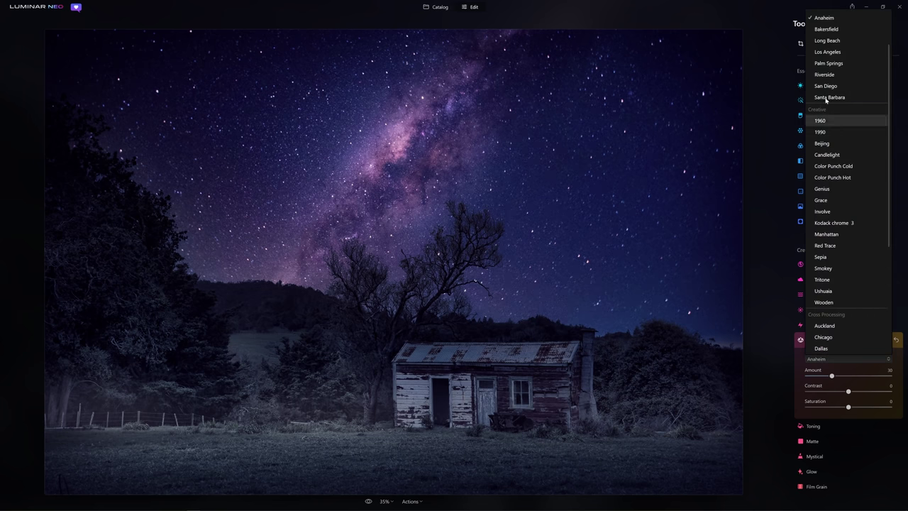
left_click(829, 29)
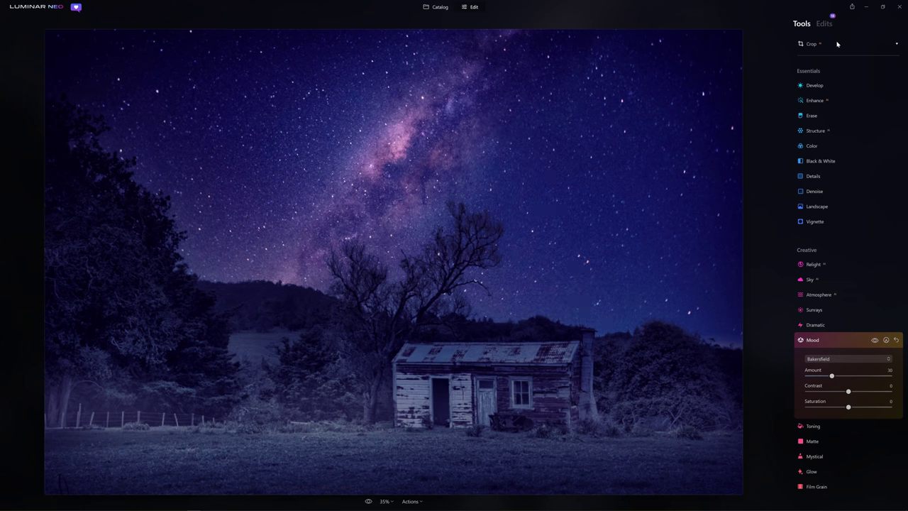
Apply the Santa Barbara LUT with the Mood tool at Amount 20 and Contrast -11.
left_click(844, 359)
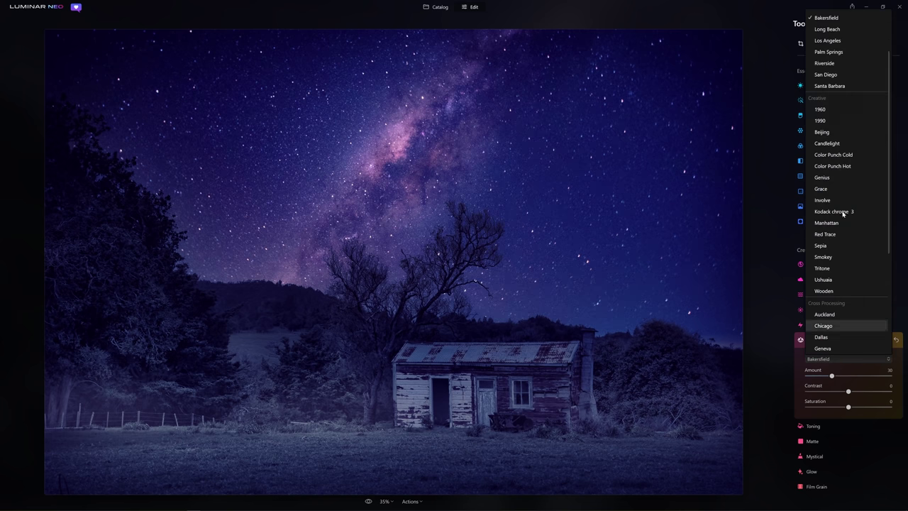
left_click(826, 18)
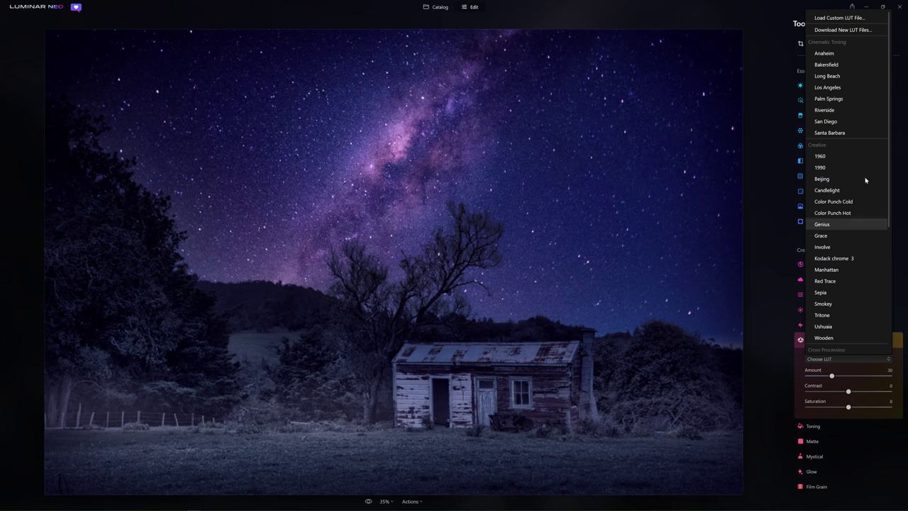
left_click(833, 132)
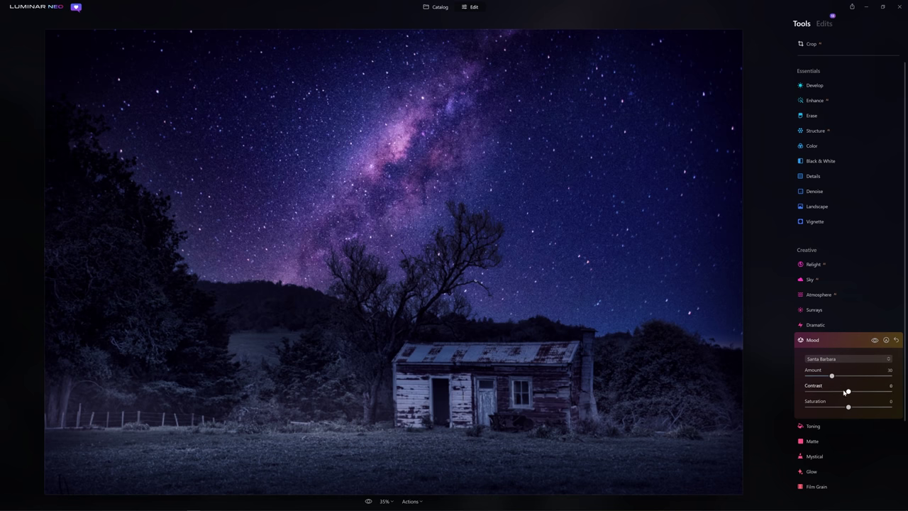
left_click_drag(833, 377, 844, 392)
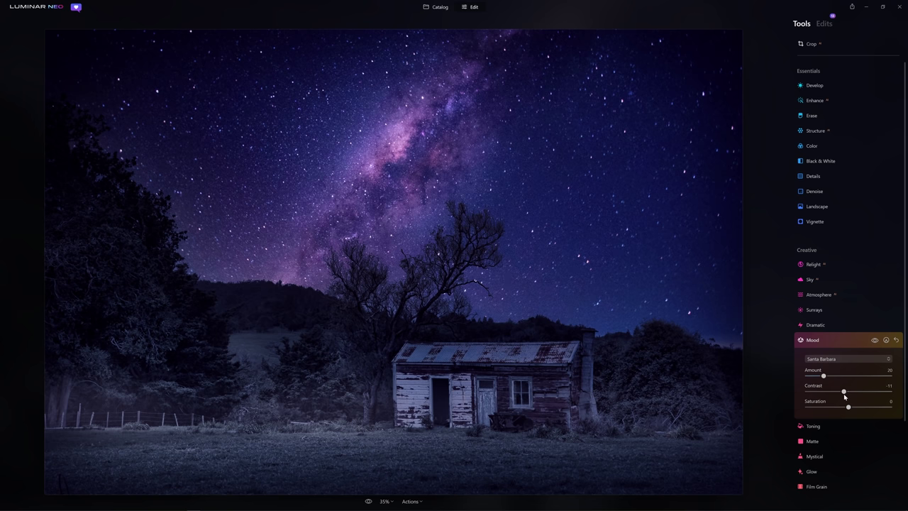
Compare the finished night scene with the original daytime photo.
left_click(368, 501)
left_click(368, 502)
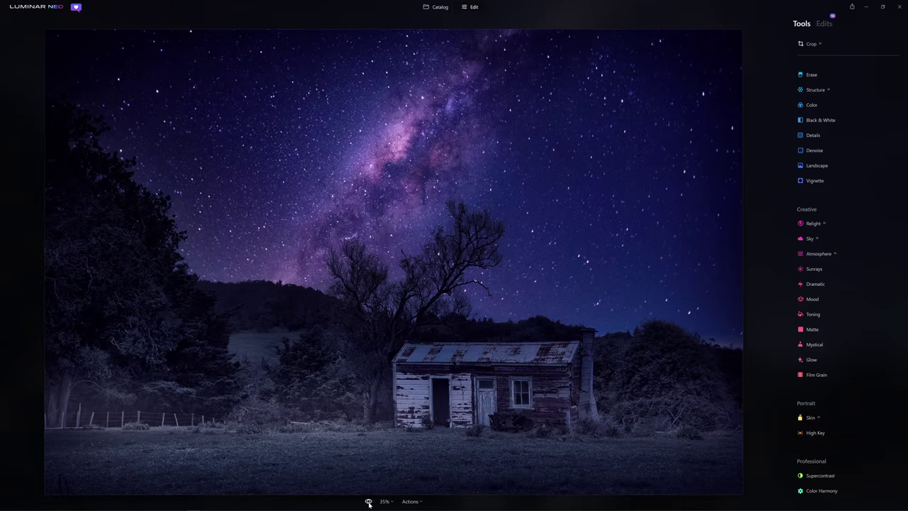
left_click(368, 501)
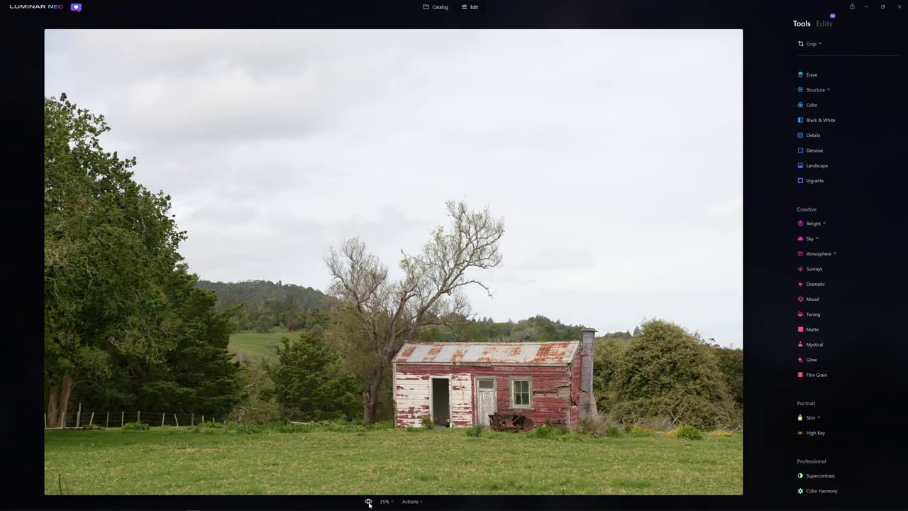
left_click(368, 502)
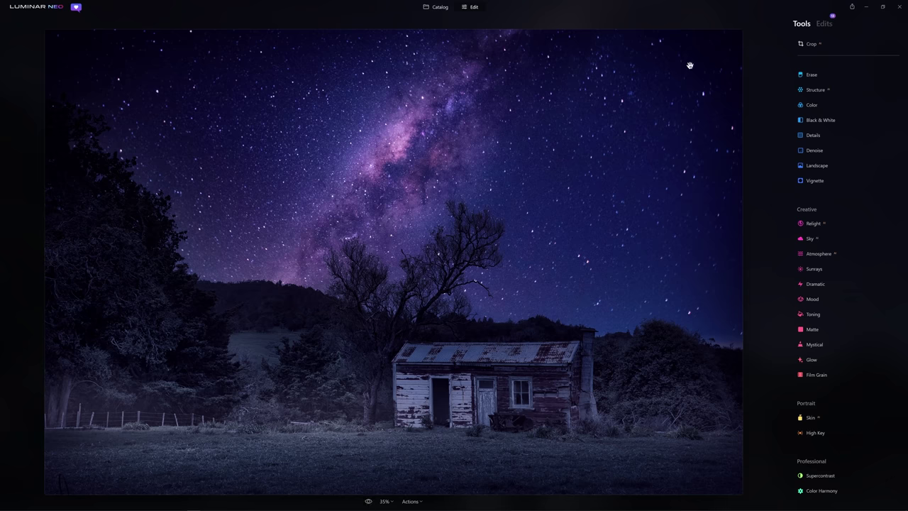
Review the list of applied edits and inspect the settings of the Develop edit.
left_click(824, 23)
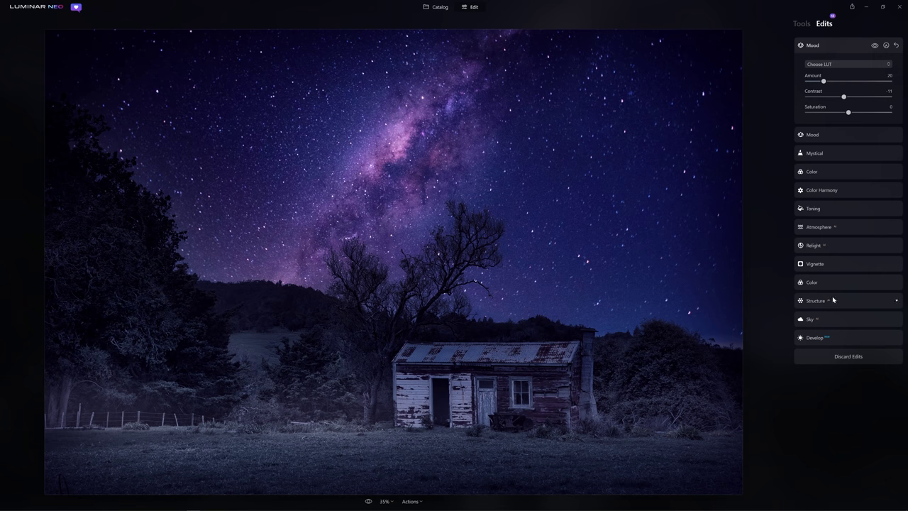
left_click(816, 338)
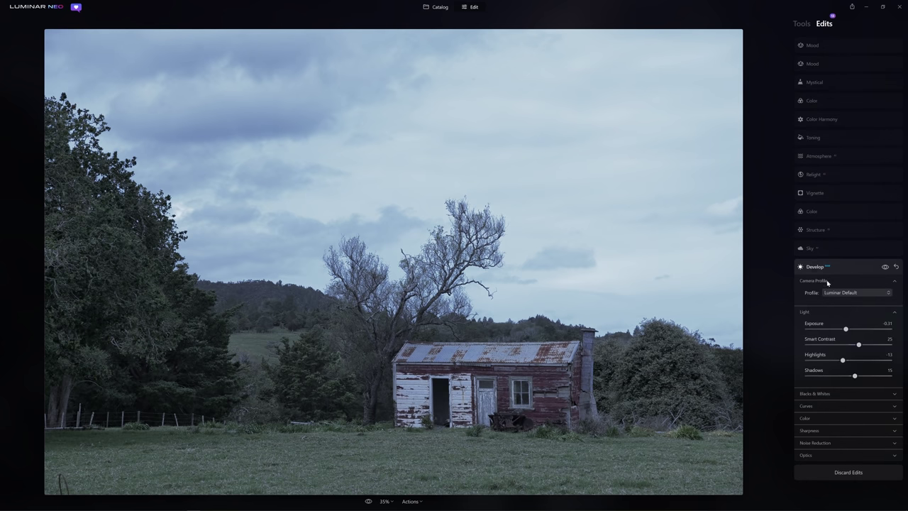
left_click(834, 267)
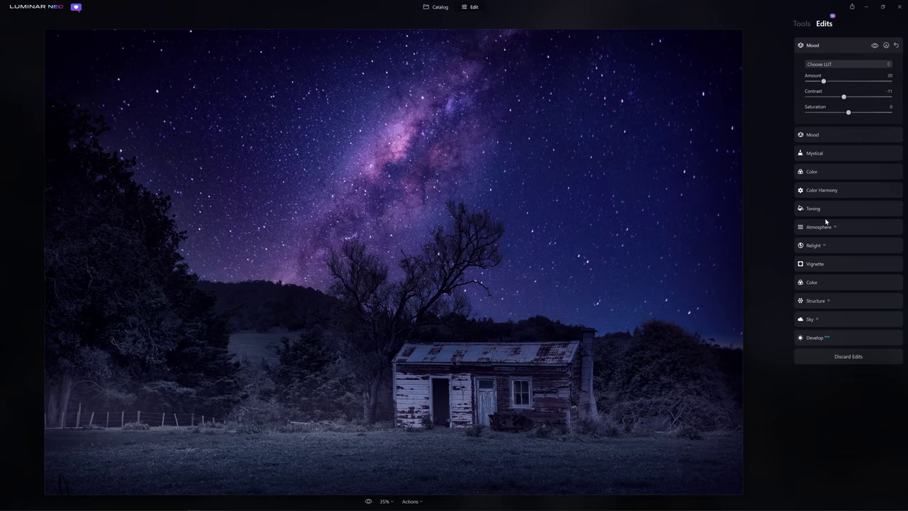